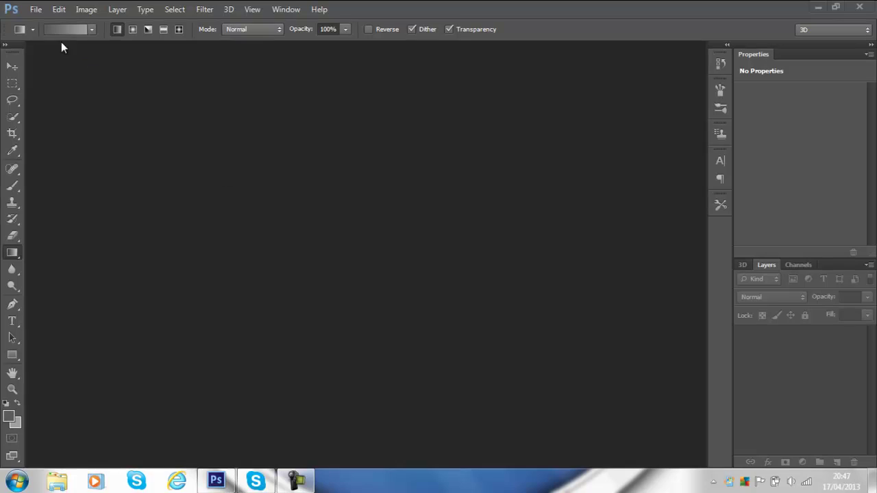
- Create a new 800×800 pixel document with White background contents
click(34, 9)
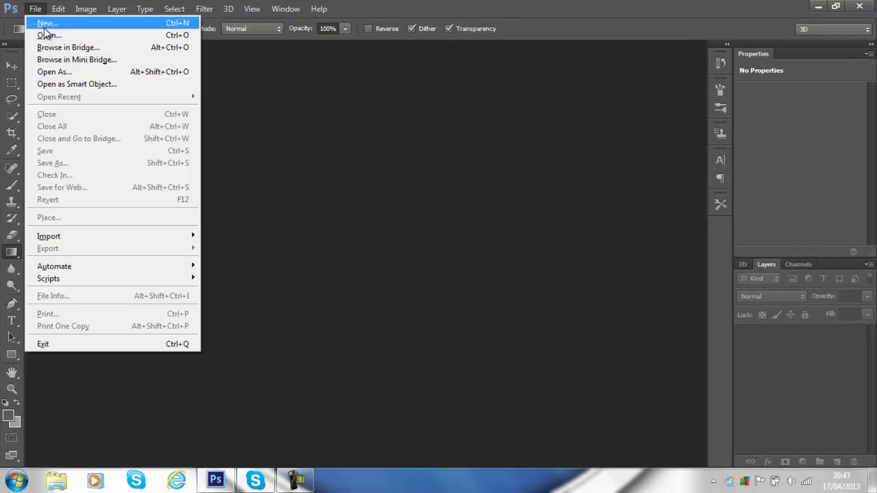
click(44, 25)
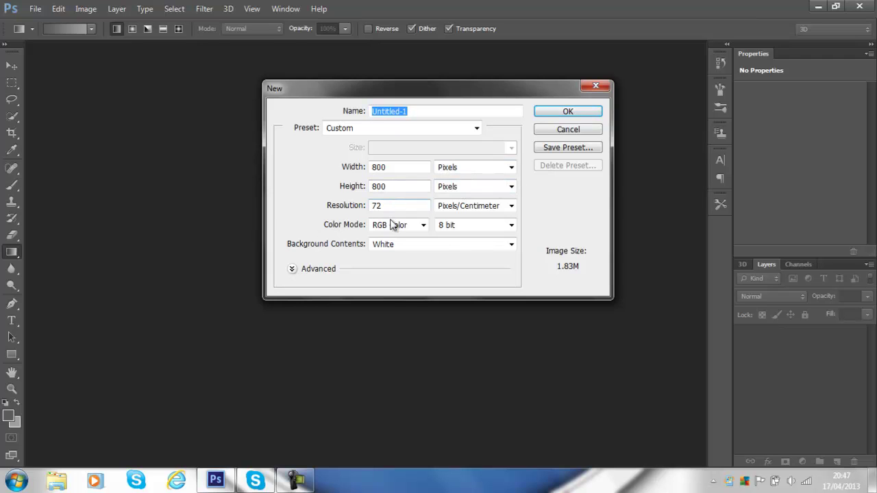
click(418, 246)
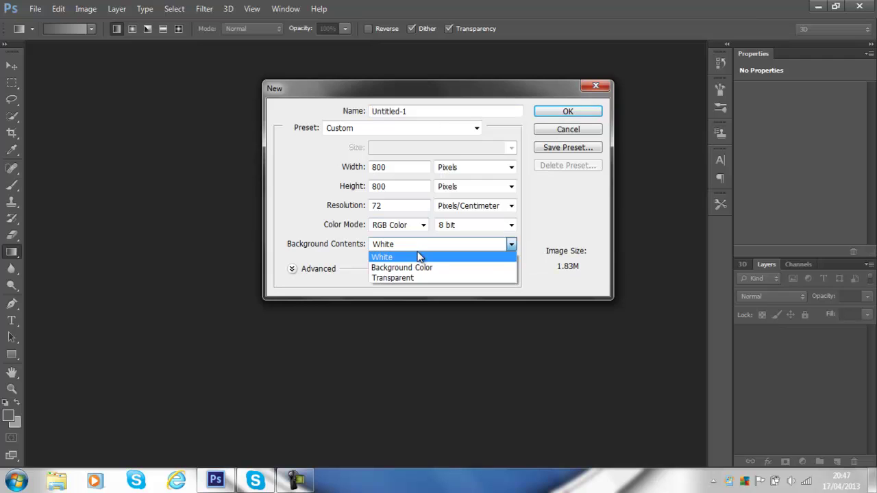
click(420, 257)
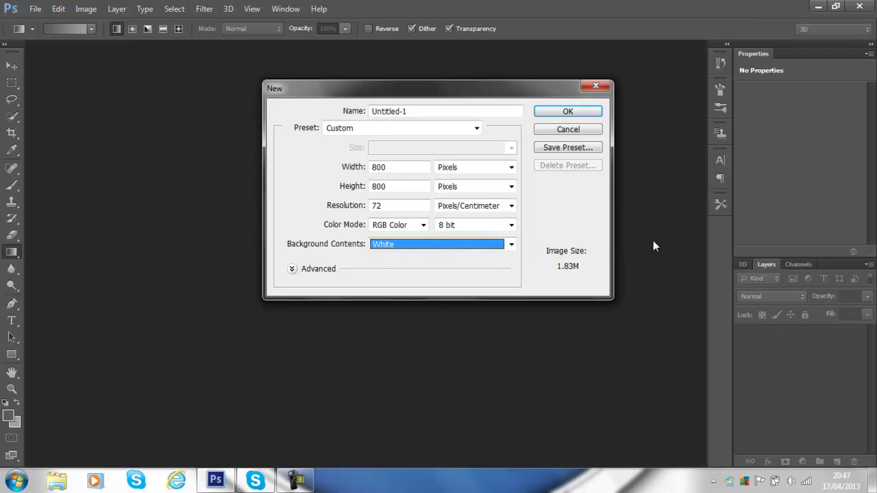
click(571, 112)
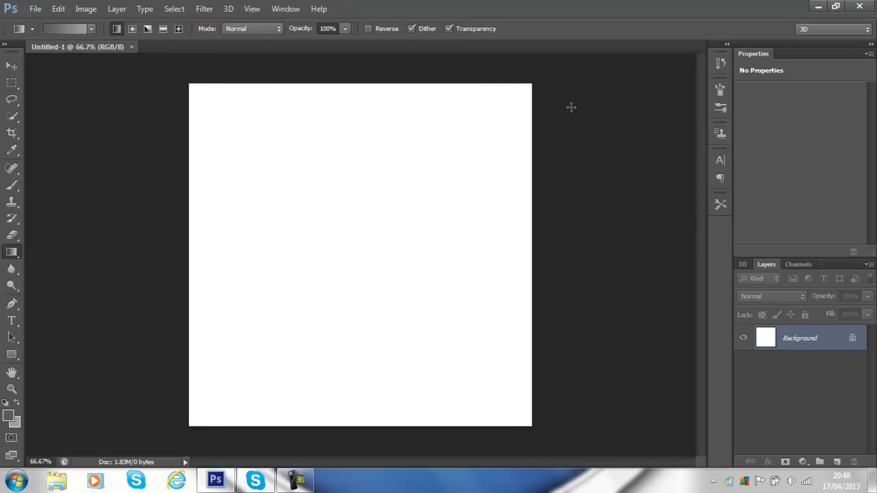
- Convert the locked Background into Layer 0 and select the Gradient Tool
double_click(834, 338)
click(560, 153)
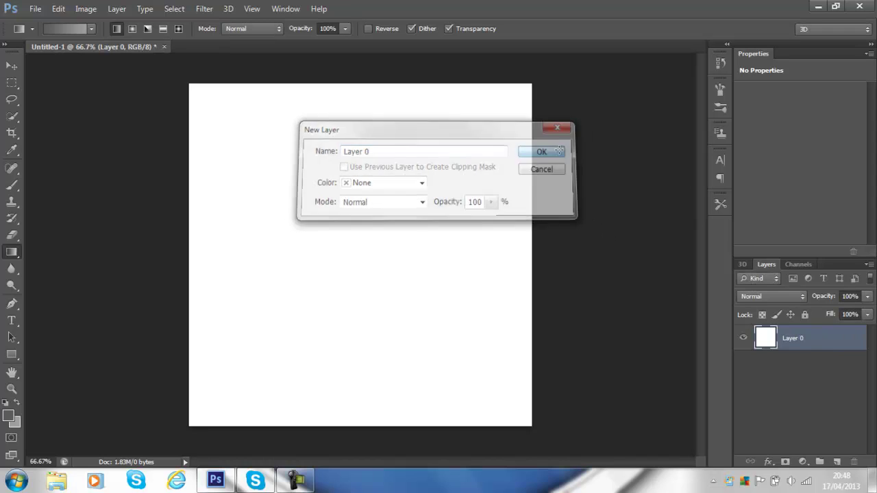
click(15, 253)
click(51, 262)
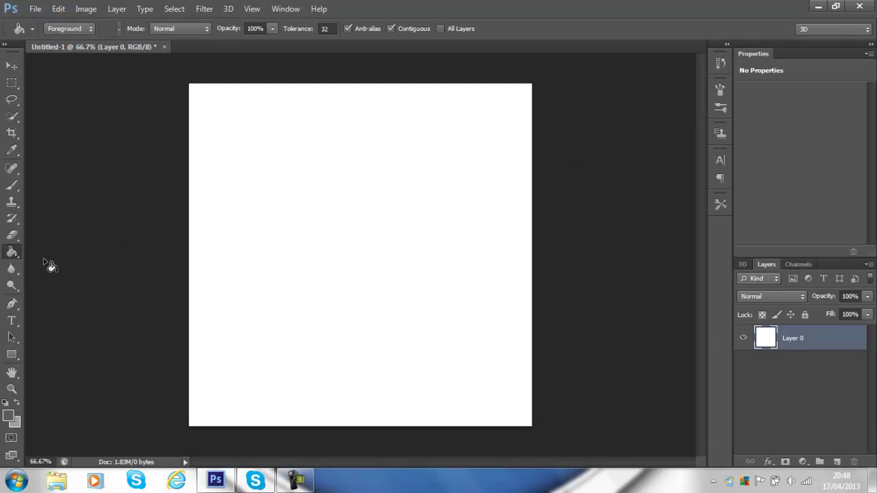
click(14, 254)
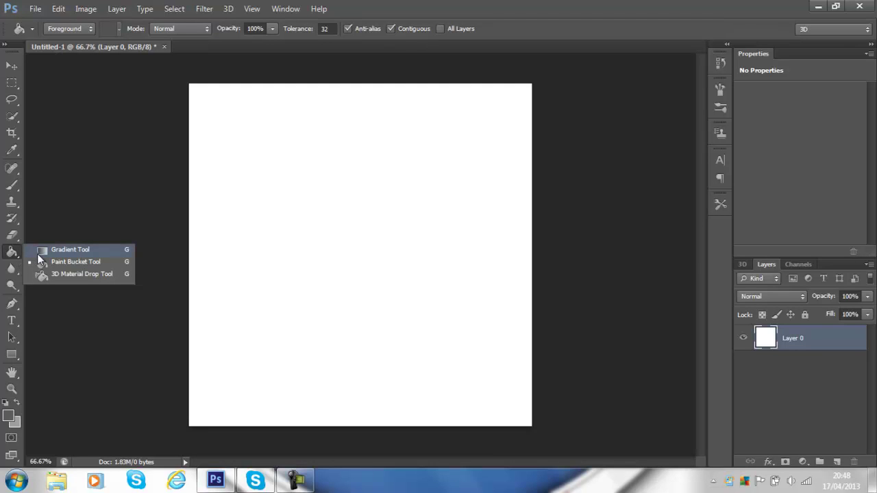
click(41, 252)
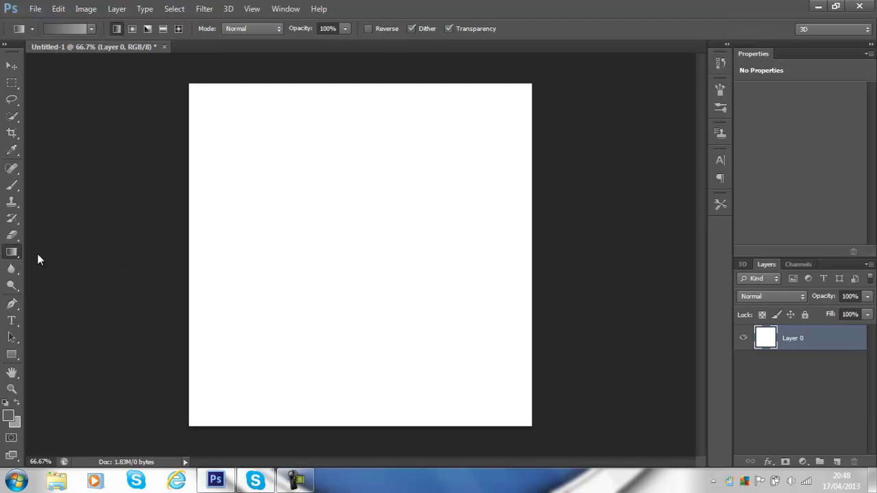
- Set the foreground colour to dark grey 5b5b5b
click(9, 416)
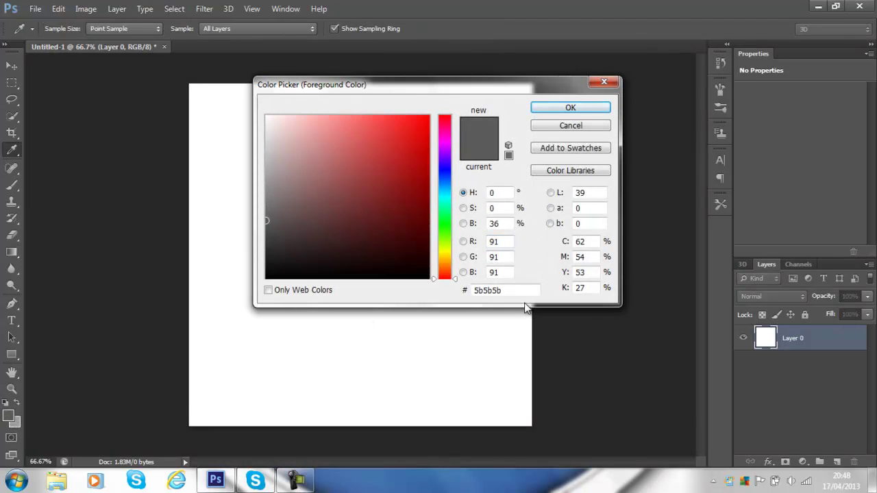
drag(520, 293, 452, 295)
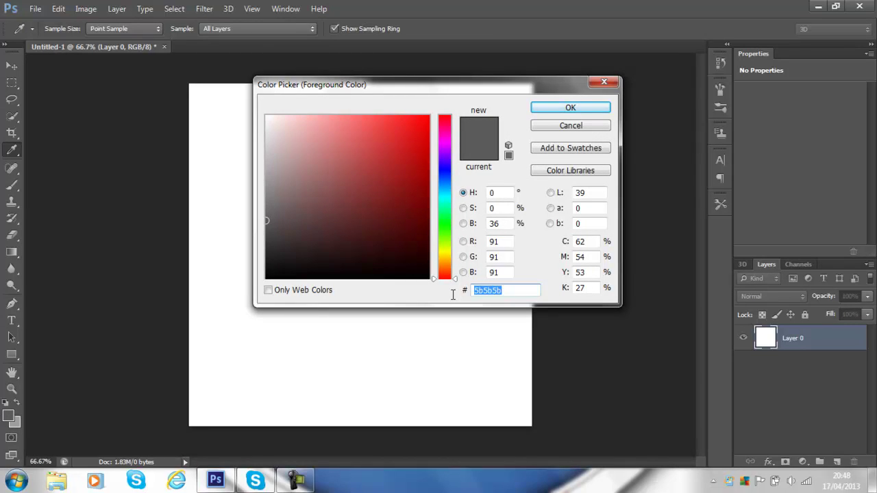
drag(452, 295, 509, 269)
click(570, 108)
key(g)
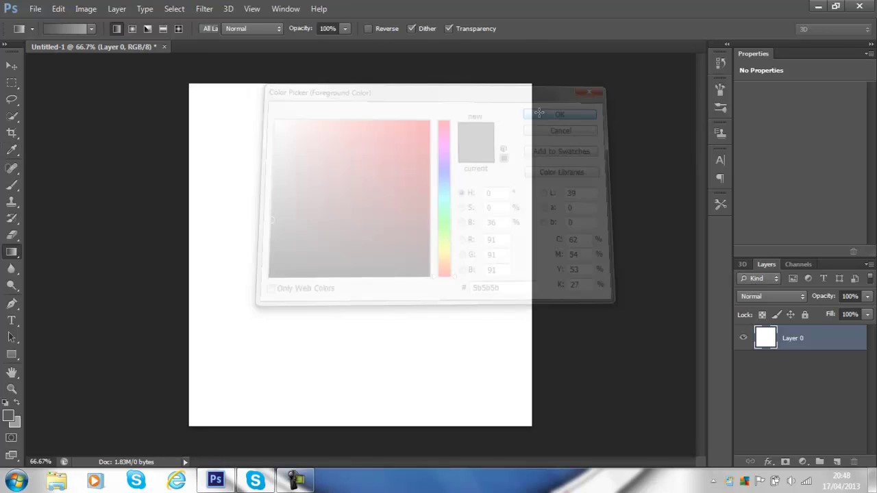
- Set the background colour to lighter grey 9e9e9e
click(15, 422)
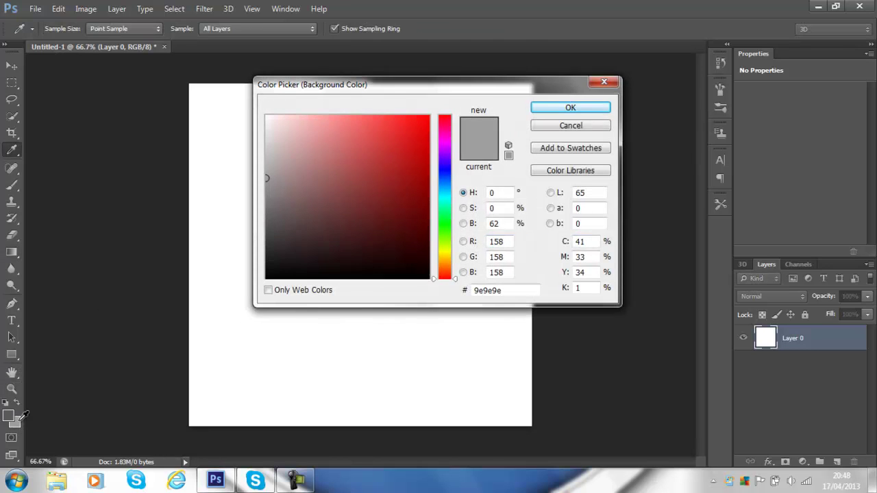
drag(513, 290, 447, 296)
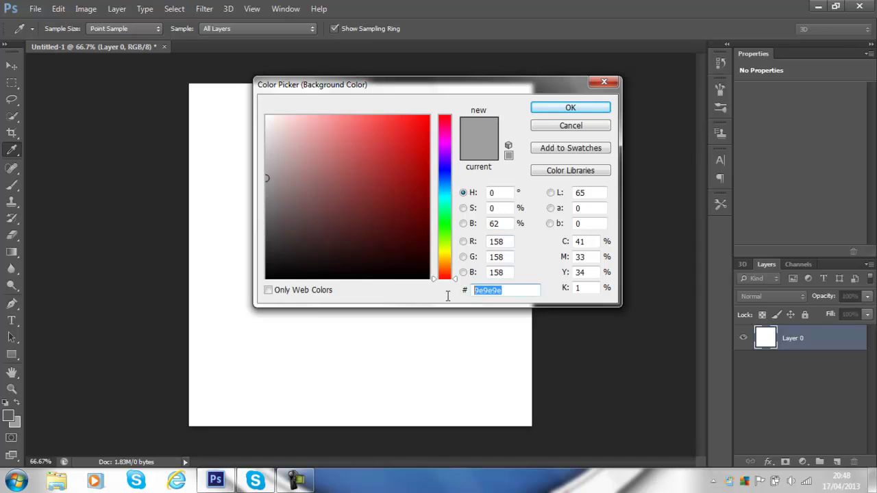
click(524, 288)
click(560, 110)
key(g)
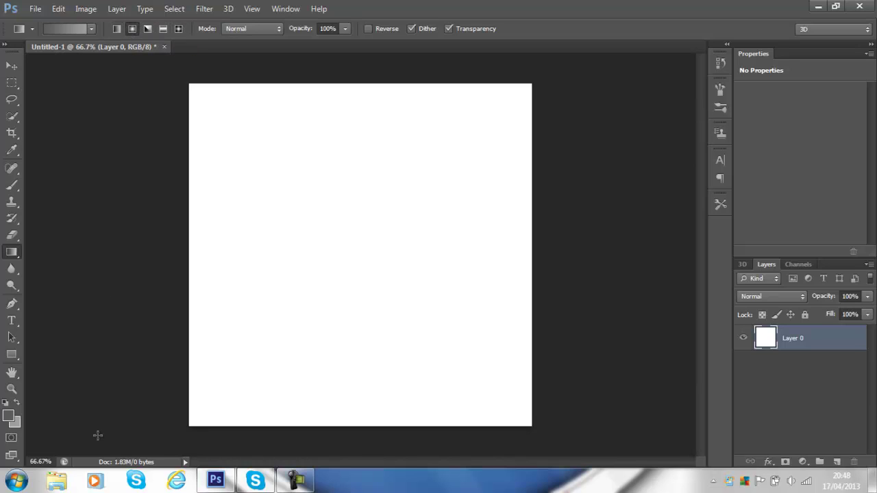
- Swap the colours and drag a radial gradient from the canvas centre to its left edge
click(17, 400)
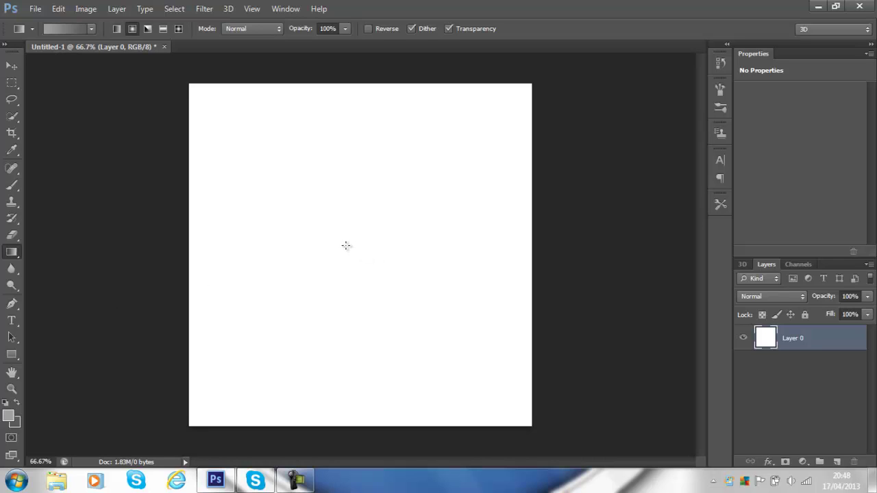
drag(346, 245, 131, 238)
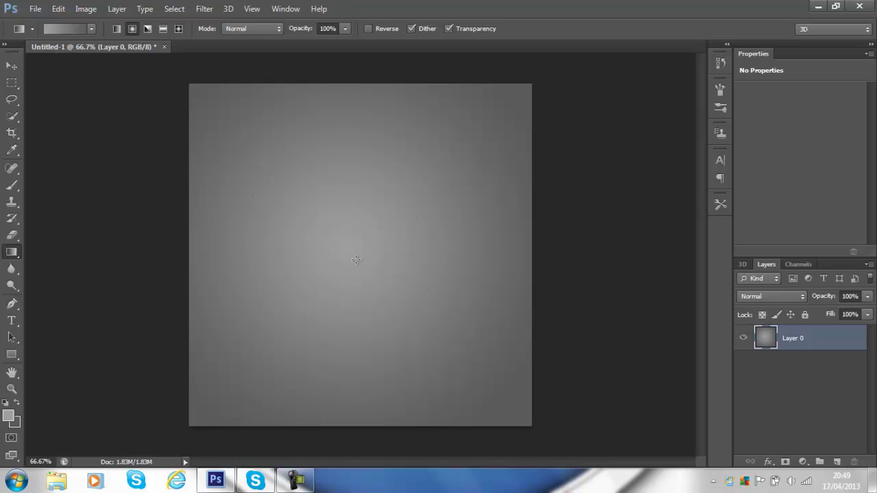
drag(356, 261, 7, 282)
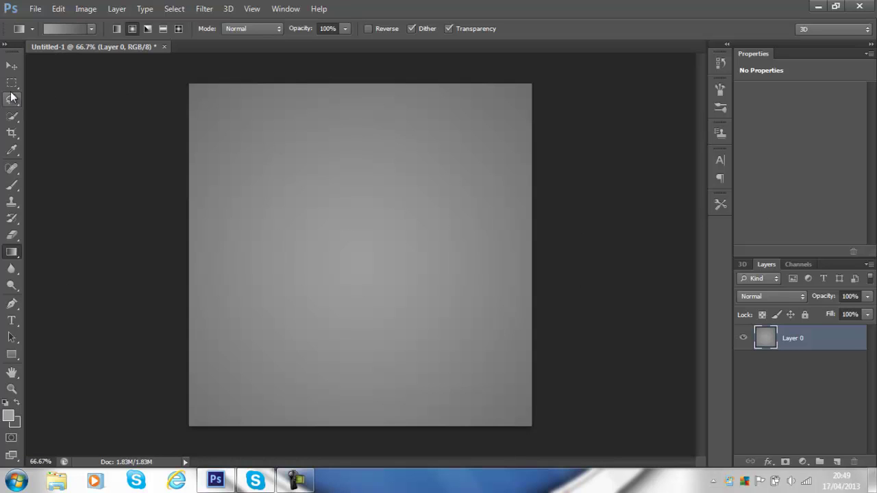
- Draw a full-width rectangular marquee band, about 11.11 × 1.97 cm, across the lower canvas
drag(12, 84, 77, 84)
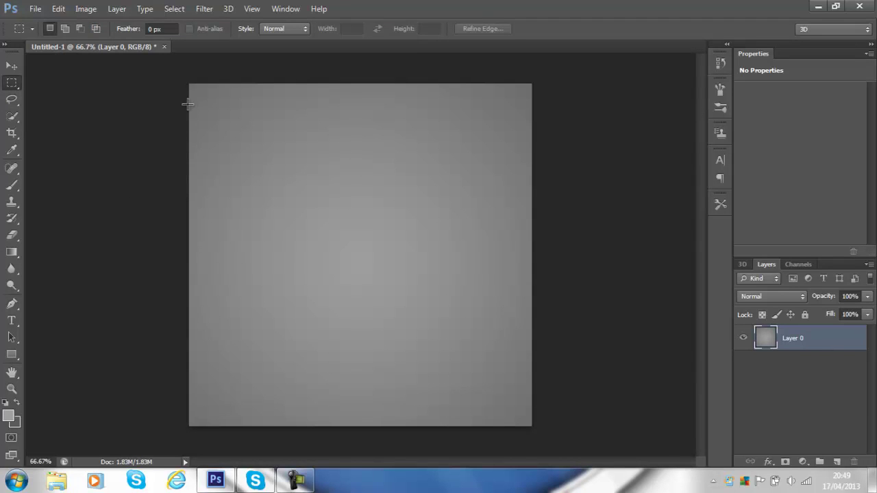
drag(190, 343, 555, 338)
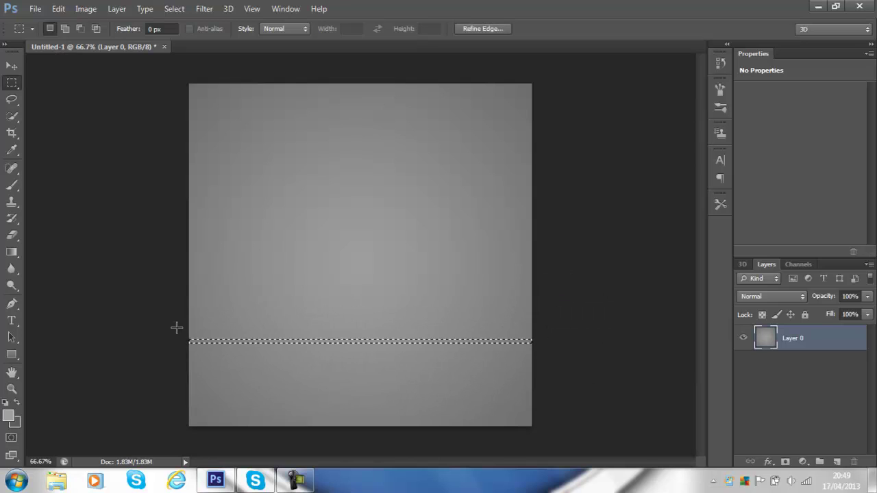
drag(187, 328, 535, 388)
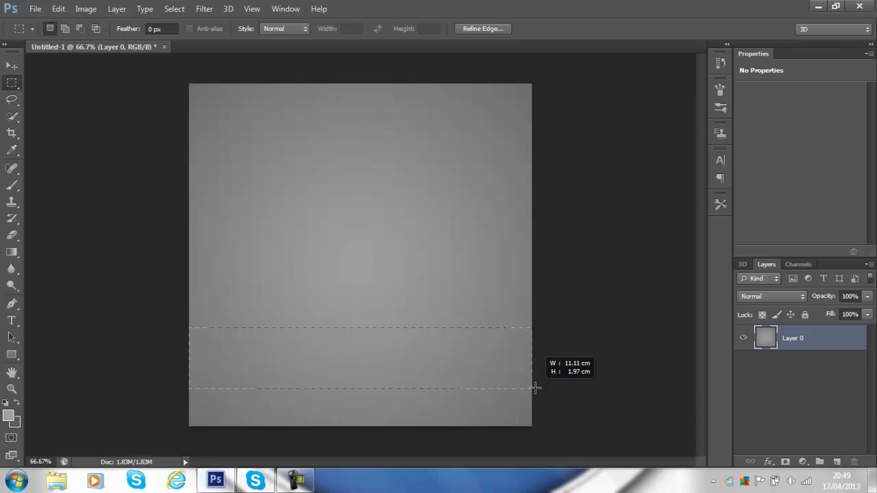
drag(535, 388, 535, 388)
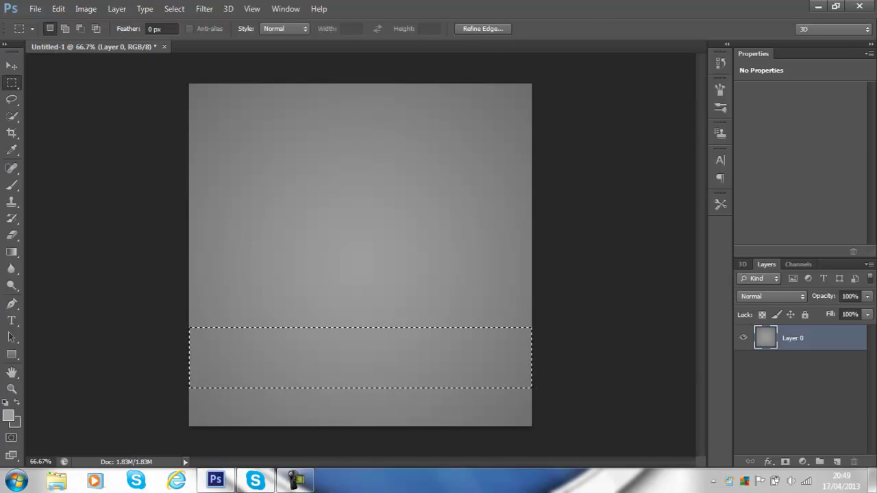
- Add Layer 1 and fill the selected band with black using the Paint Bucket
click(837, 462)
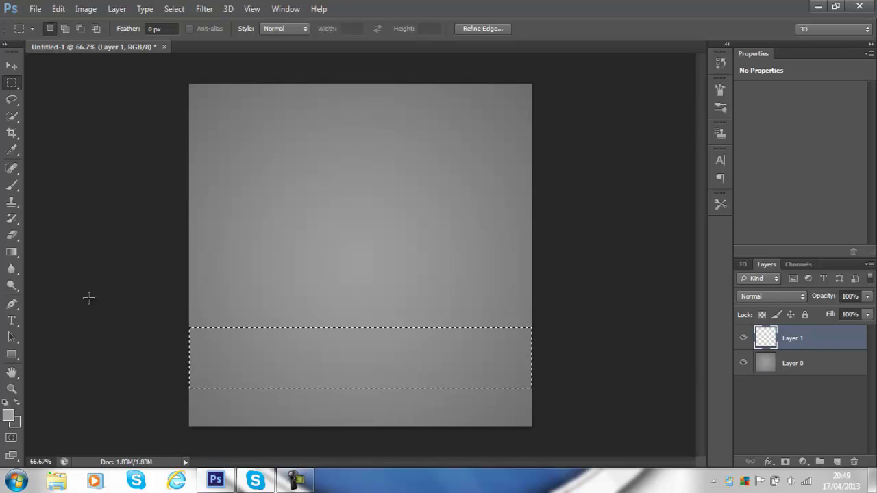
click(11, 251)
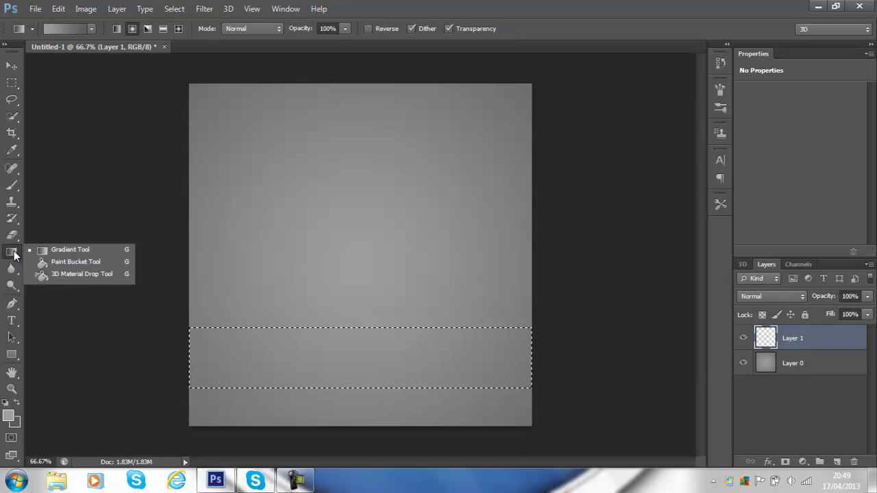
click(49, 260)
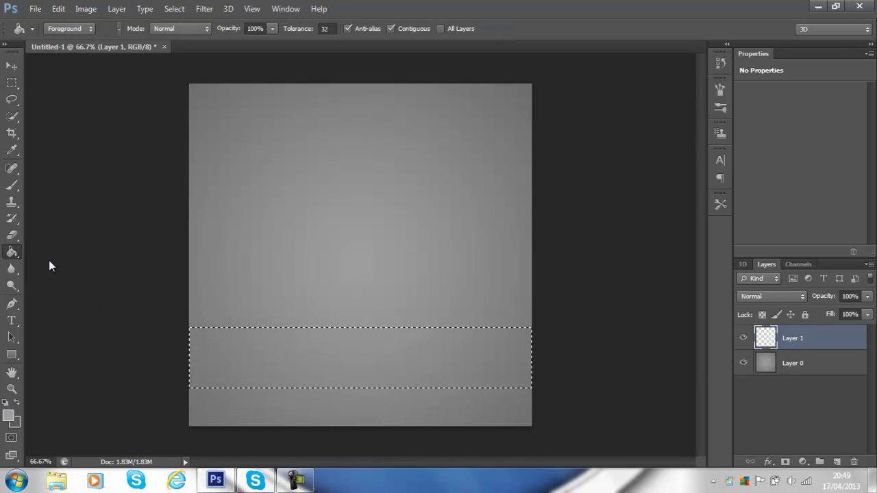
click(11, 421)
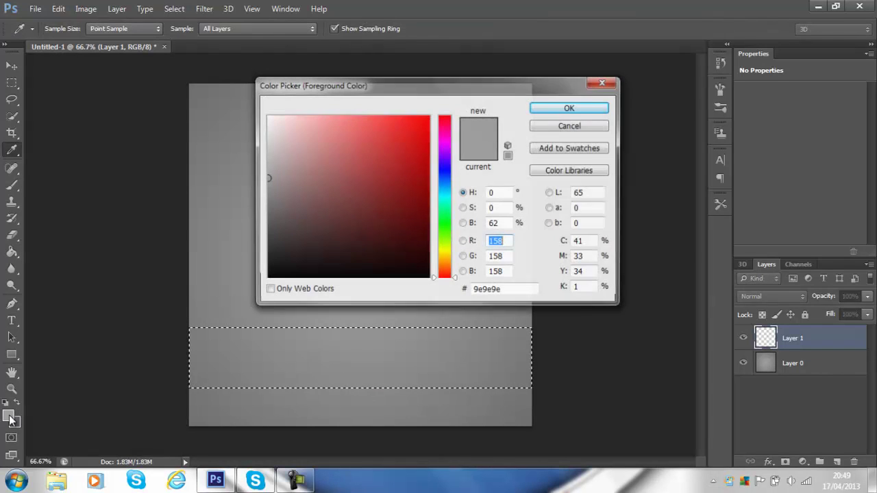
click(266, 278)
click(584, 110)
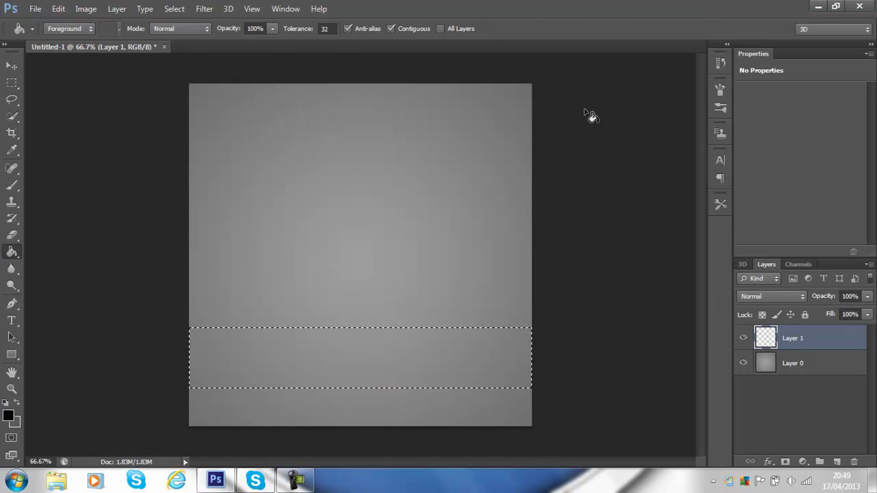
click(350, 343)
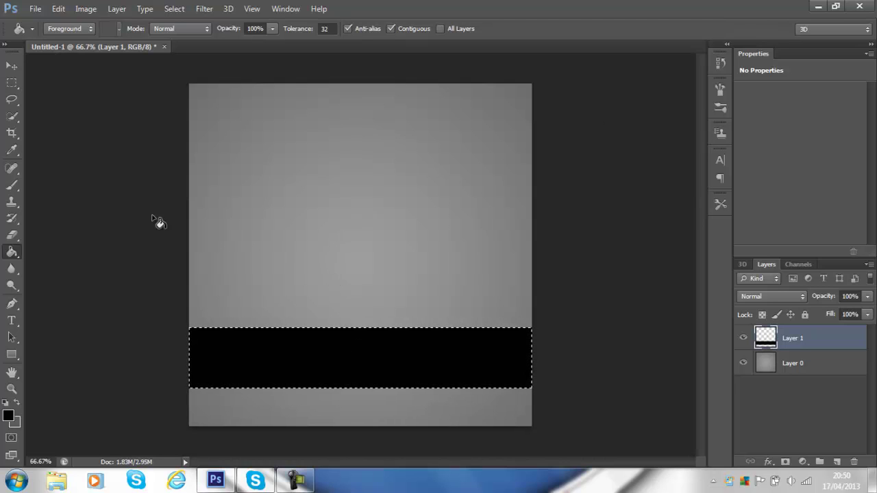
- Deselect the band
click(13, 86)
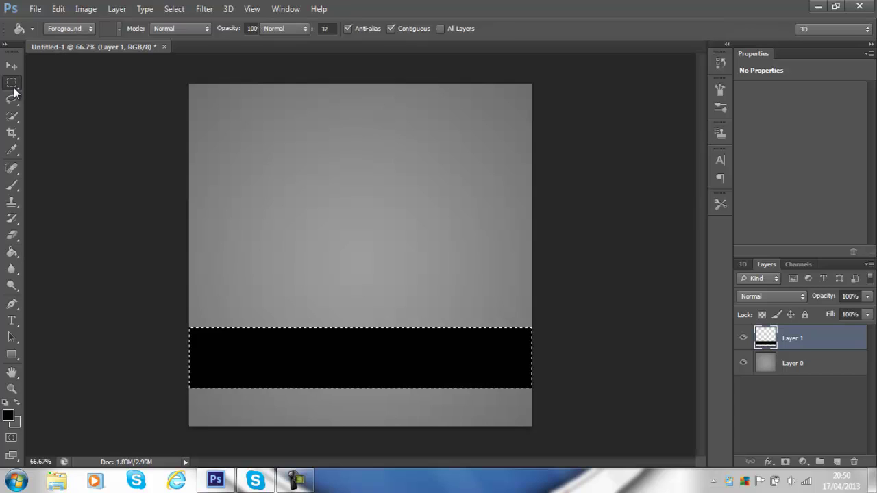
right_click(241, 365)
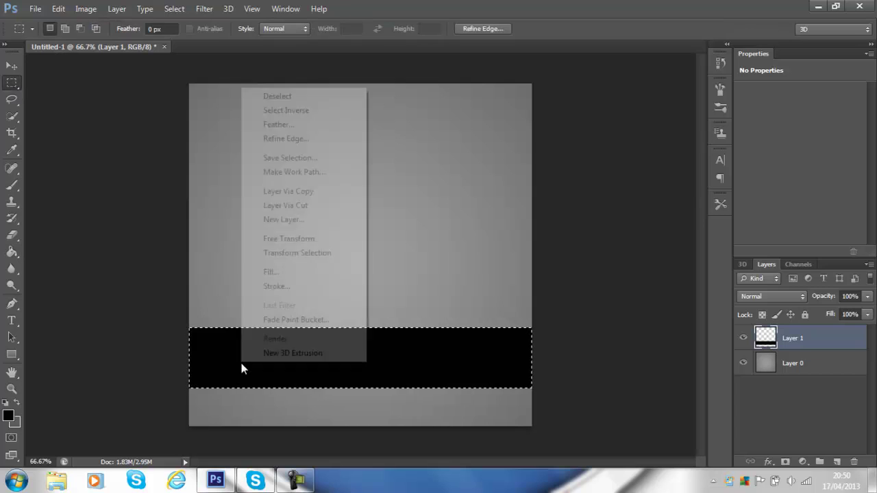
click(297, 96)
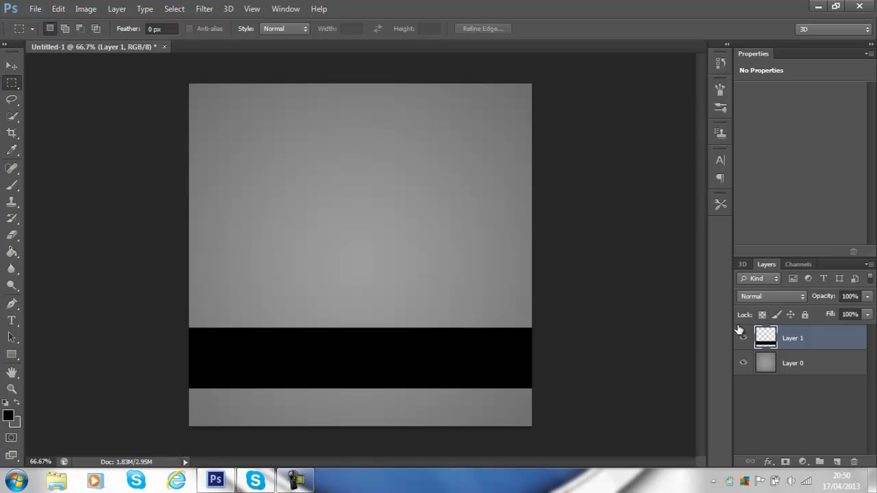
- Lower Layer 1's opacity to 65% in Layer Style and enable a Stroke effect
double_click(811, 338)
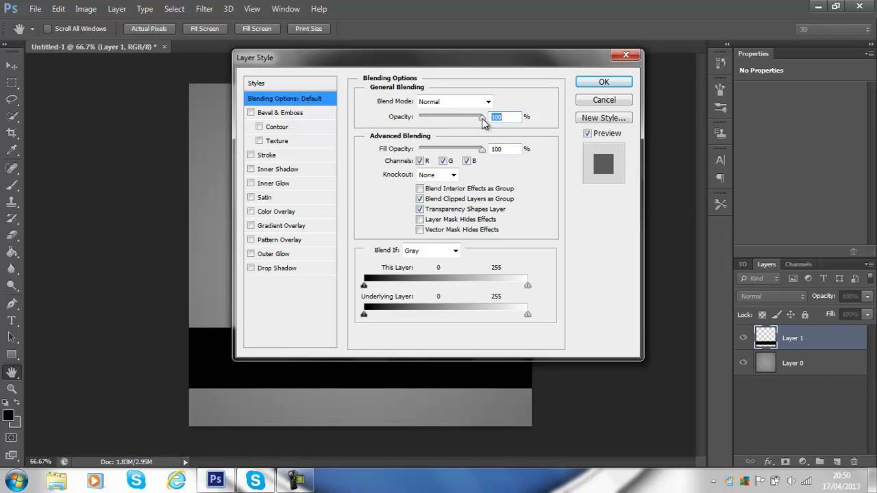
drag(483, 121, 462, 124)
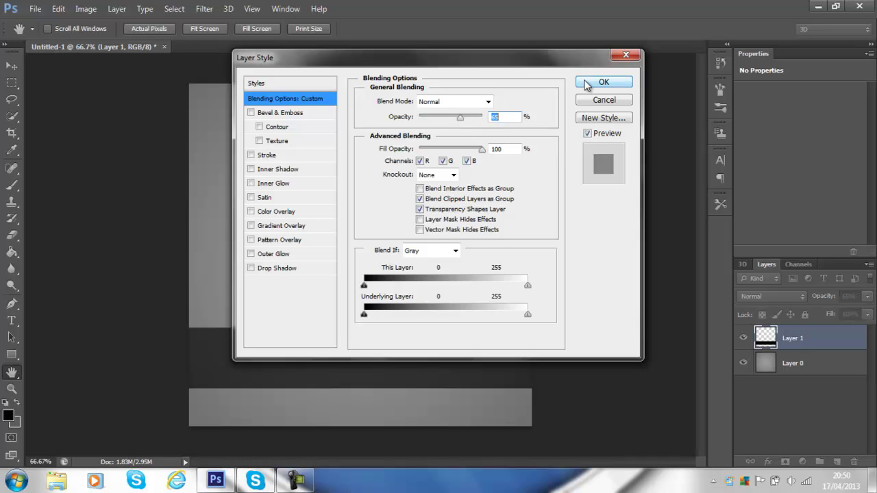
click(291, 157)
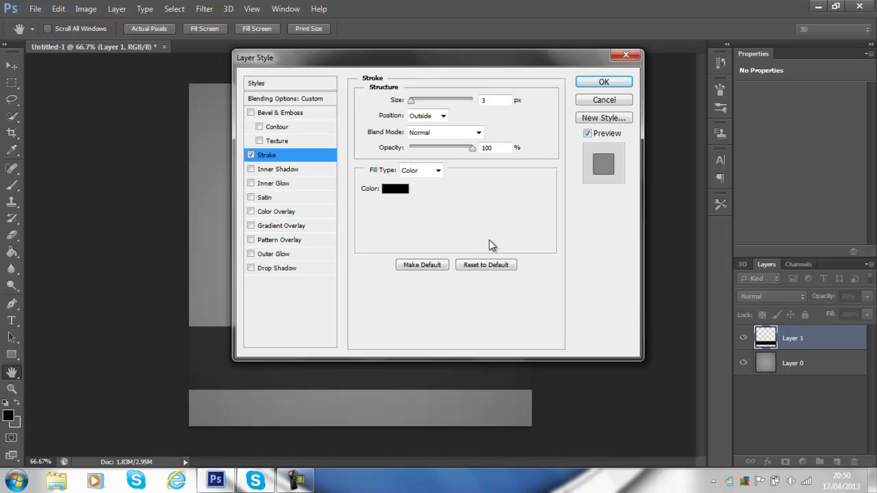
- Make the band's stroke red and 13 px thick, then apply the layer style
click(383, 190)
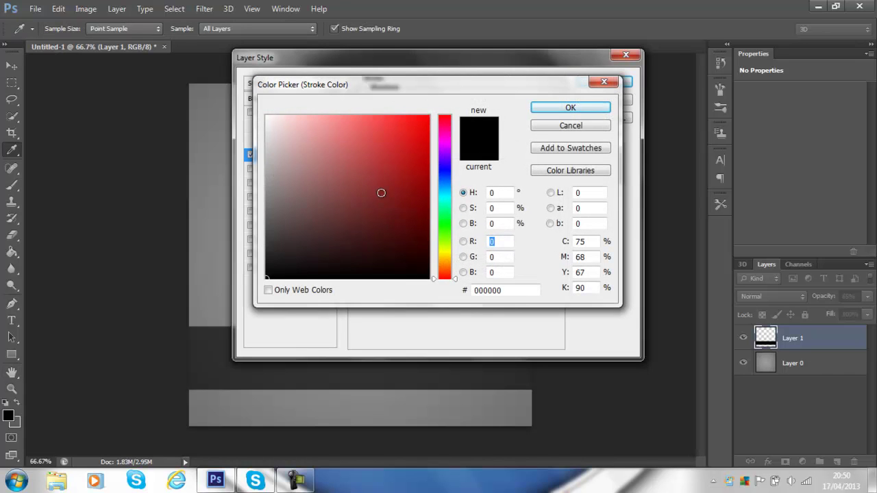
click(428, 117)
click(570, 108)
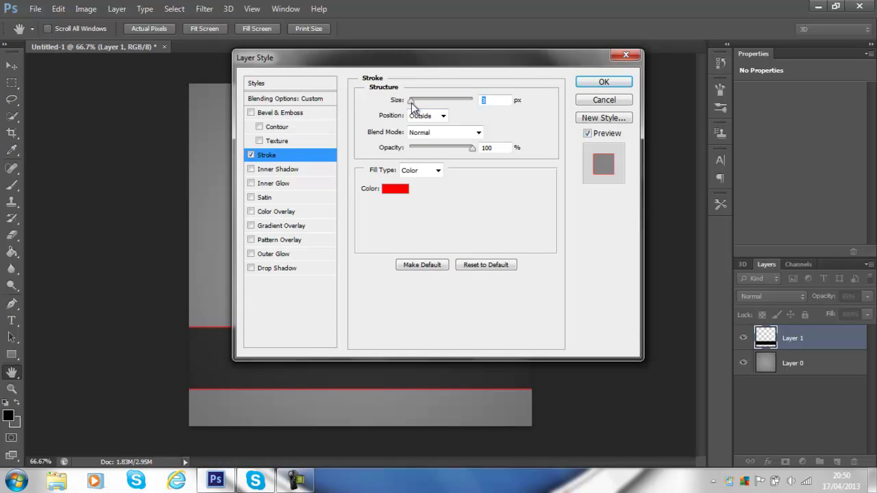
drag(411, 103, 417, 105)
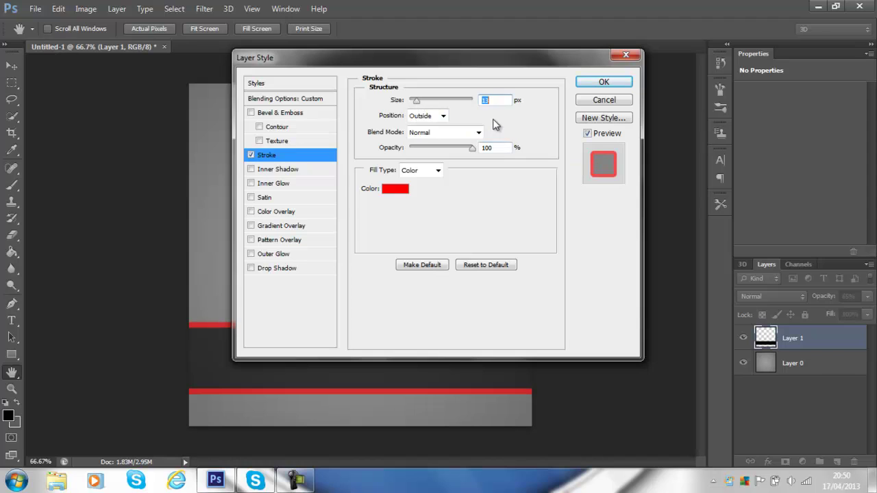
click(605, 82)
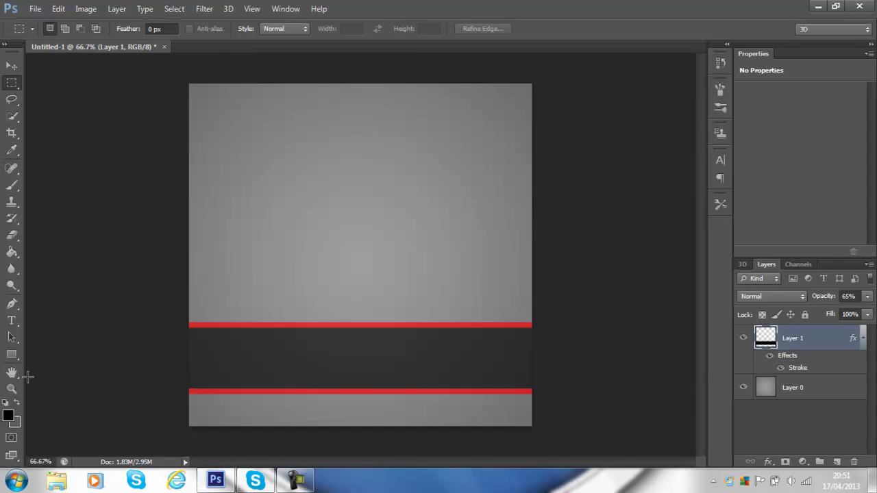
- Type REMEDY on the band in 72 pt FoughtKnight
click(12, 320)
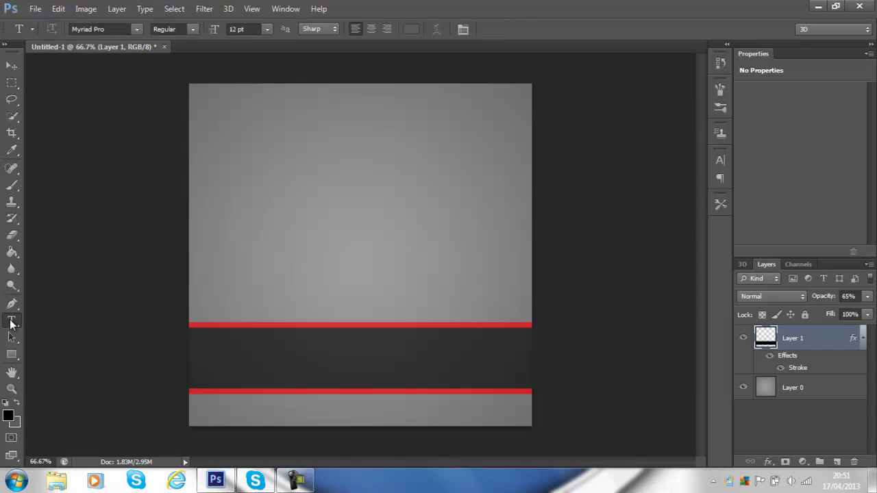
click(213, 372)
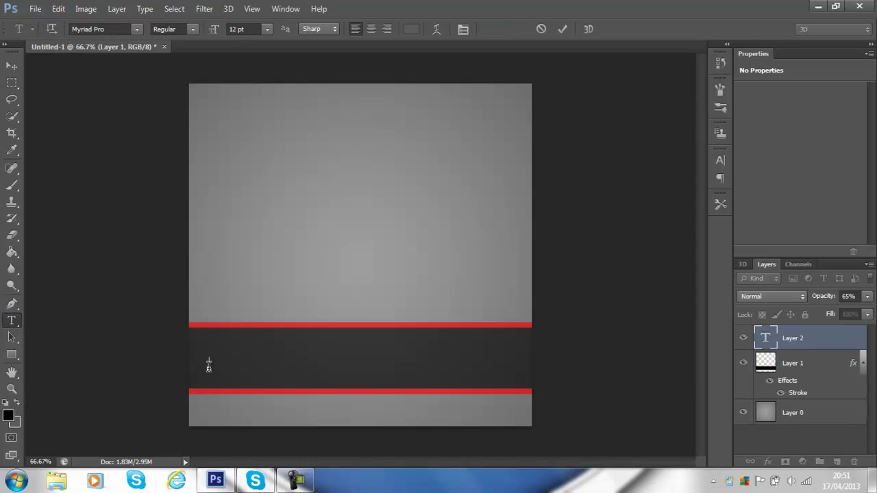
click(139, 29)
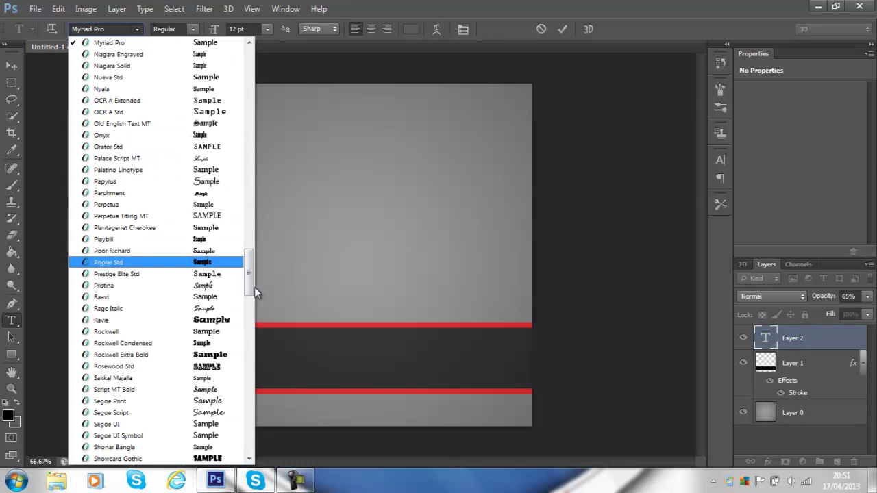
drag(251, 286, 254, 172)
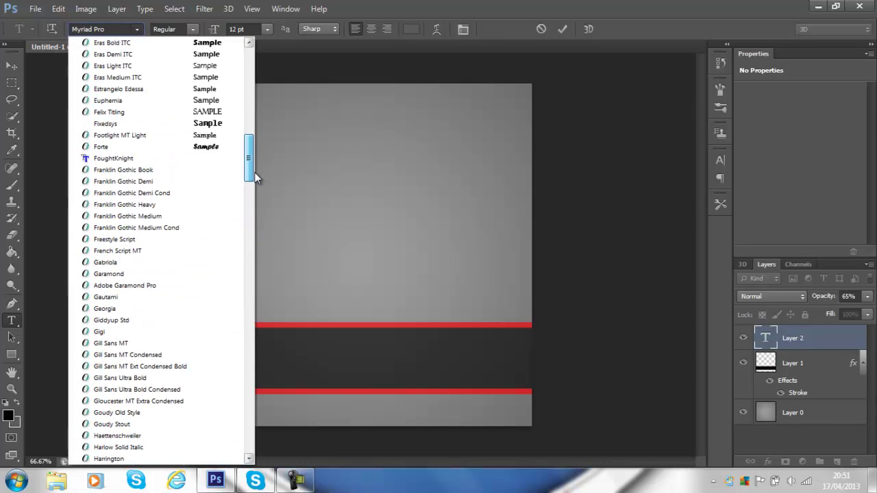
click(174, 159)
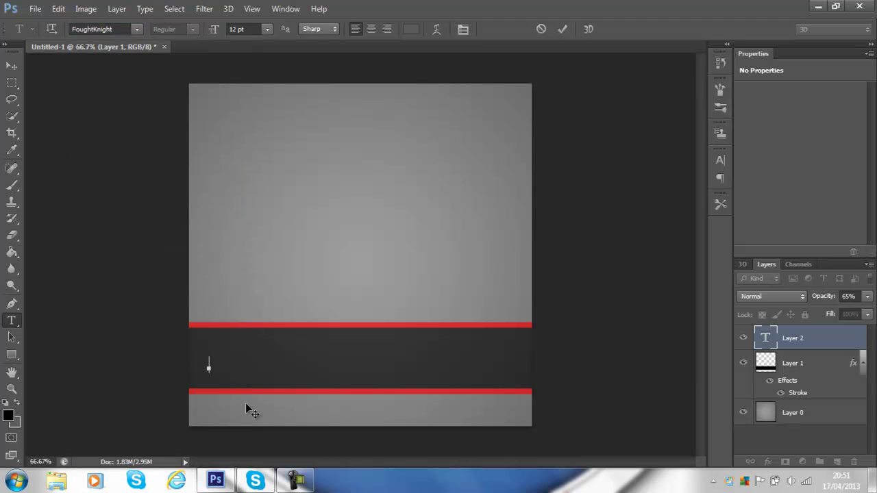
click(267, 29)
click(279, 247)
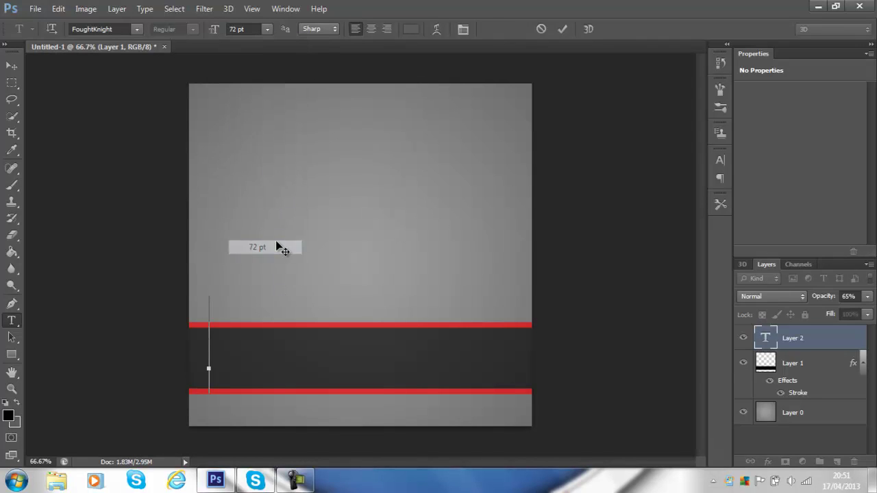
text(R)
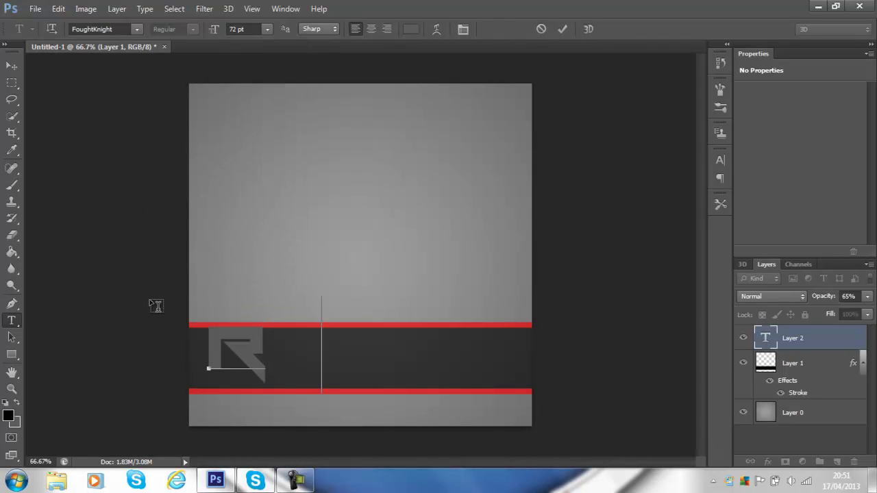
text(EMEDY)
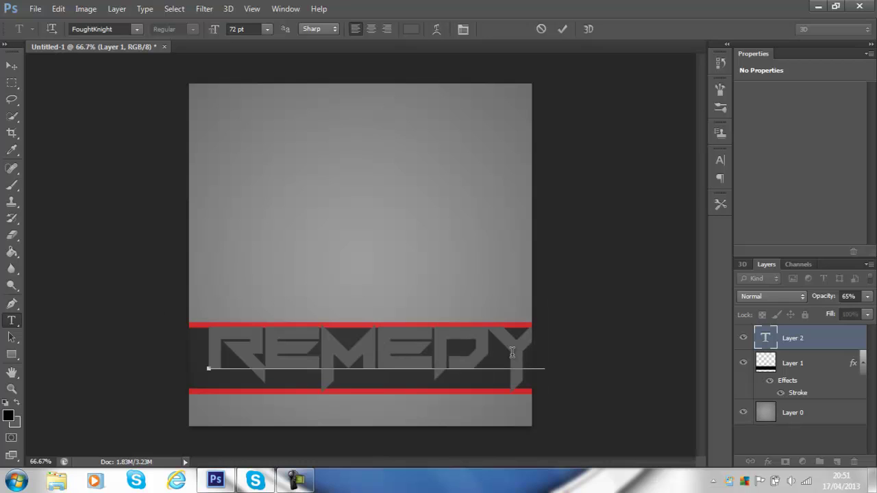
- Colour the REMEDY text red and commit it
drag(541, 349, 196, 336)
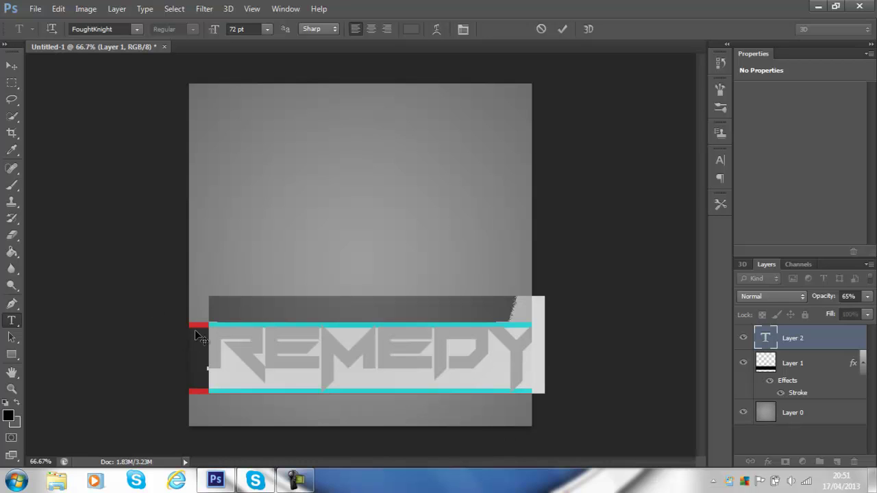
click(410, 30)
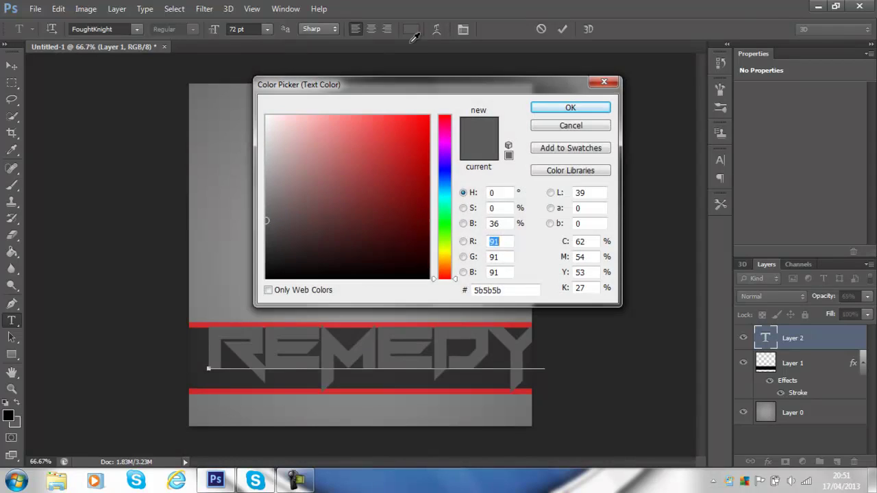
click(426, 115)
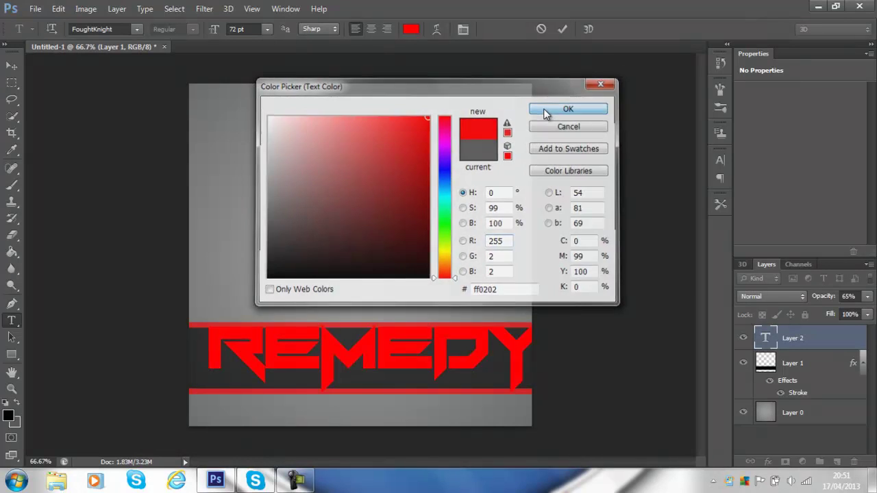
click(546, 112)
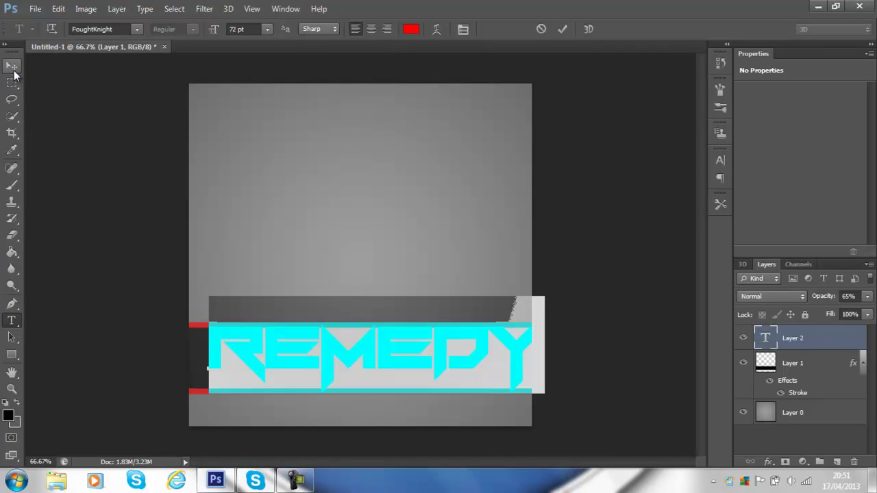
click(11, 65)
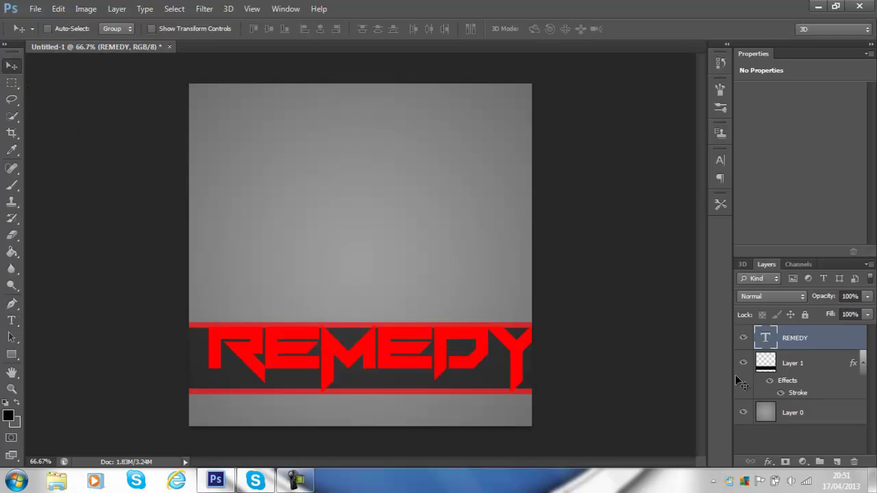
- Nudge the REMEDY text slightly left and select the Ellipse Tool
drag(439, 357, 430, 356)
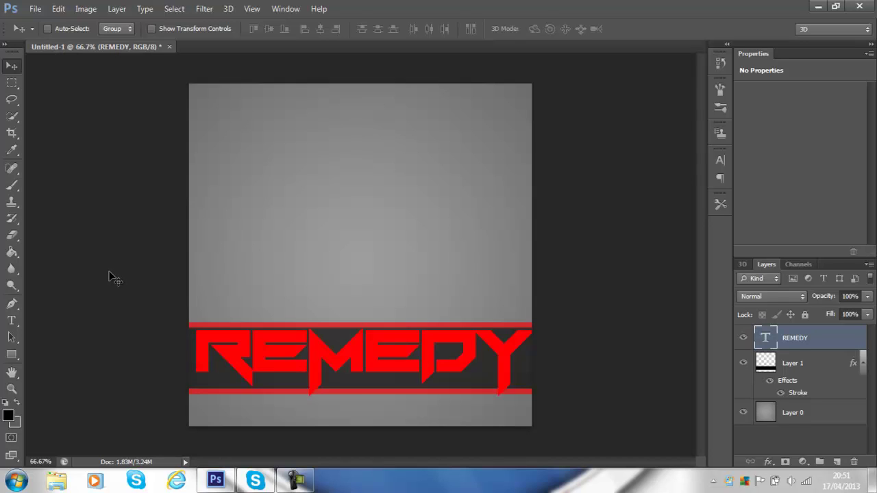
click(12, 354)
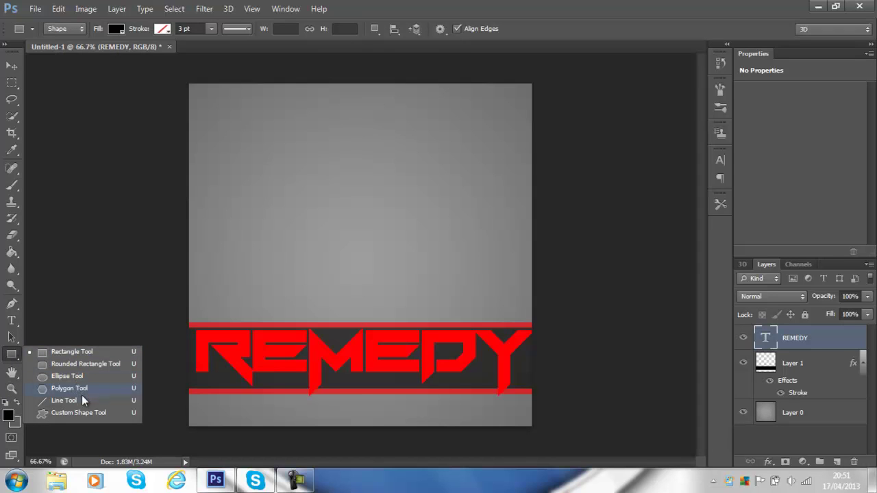
click(84, 378)
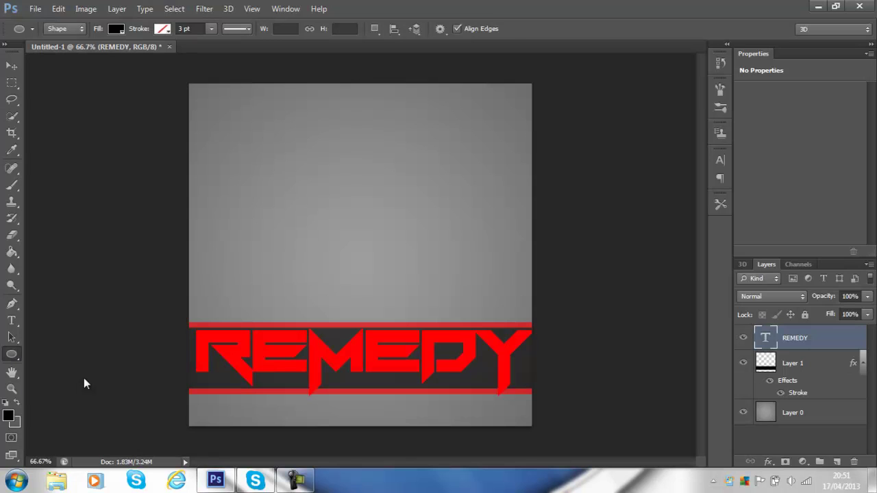
- Undo an accidental fill to restore the red REMEDY text
key(alt+BackSpace)
click(8, 414)
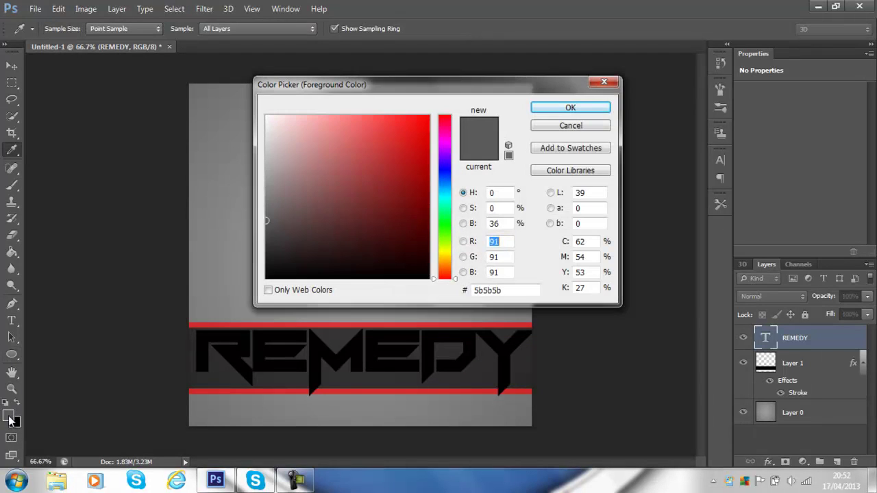
click(571, 126)
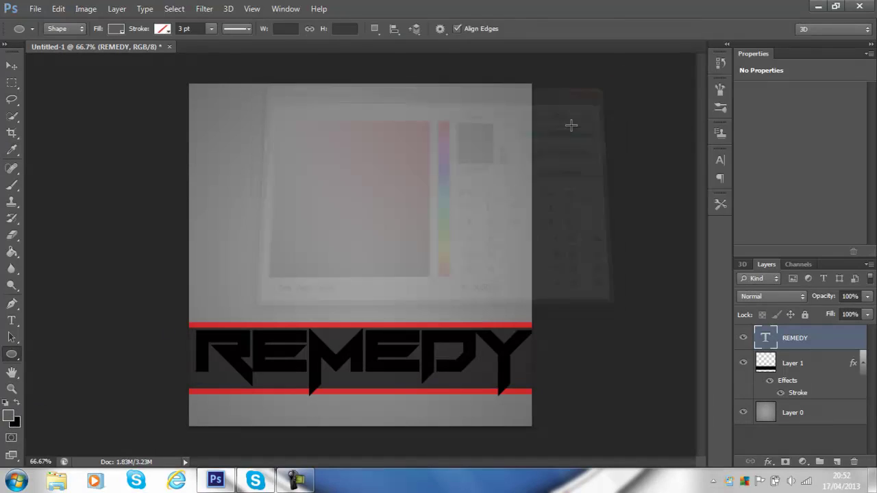
key(ctrl+z)
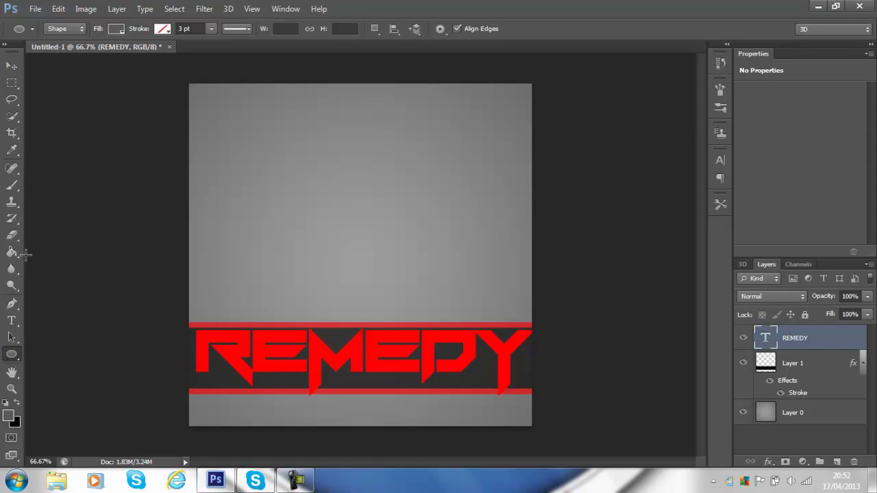
- Add Layer 2 above REMEDY and set the foreground colour to grey 5b5b5b
click(836, 462)
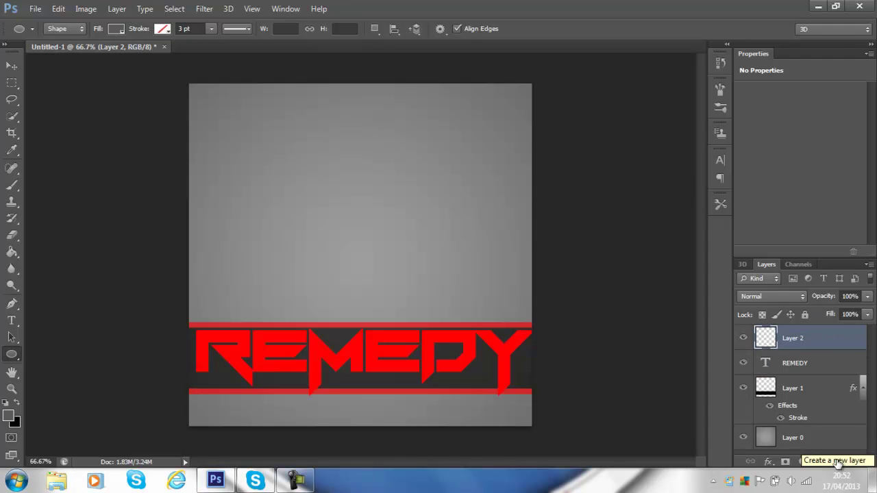
click(12, 420)
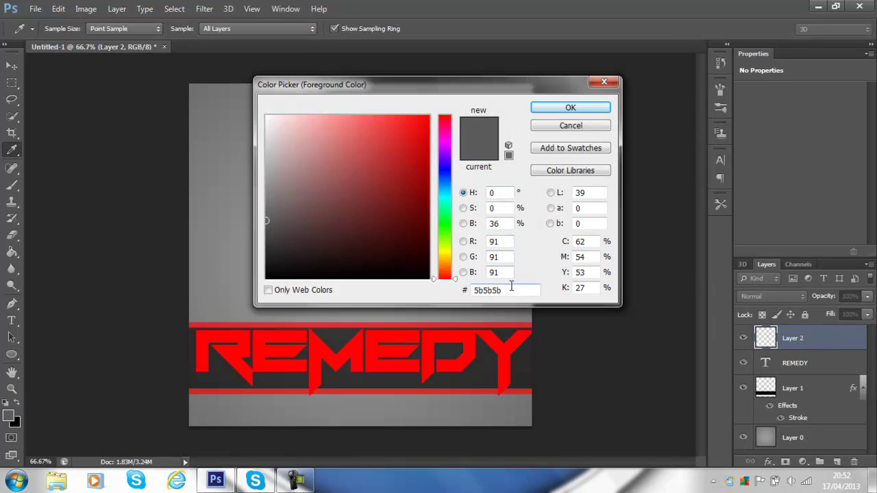
click(570, 108)
key(u)
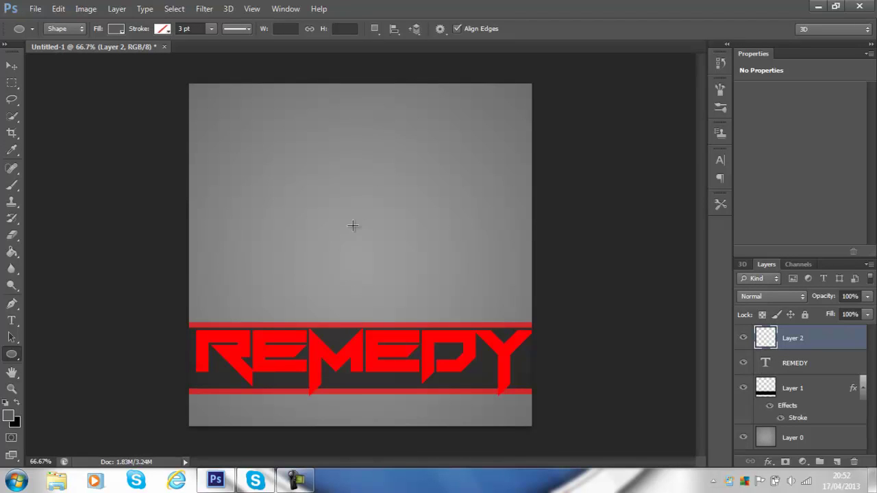
- Draw a large grey ellipse on the canvas and nudge it slightly right and down
drag(352, 226, 535, 365)
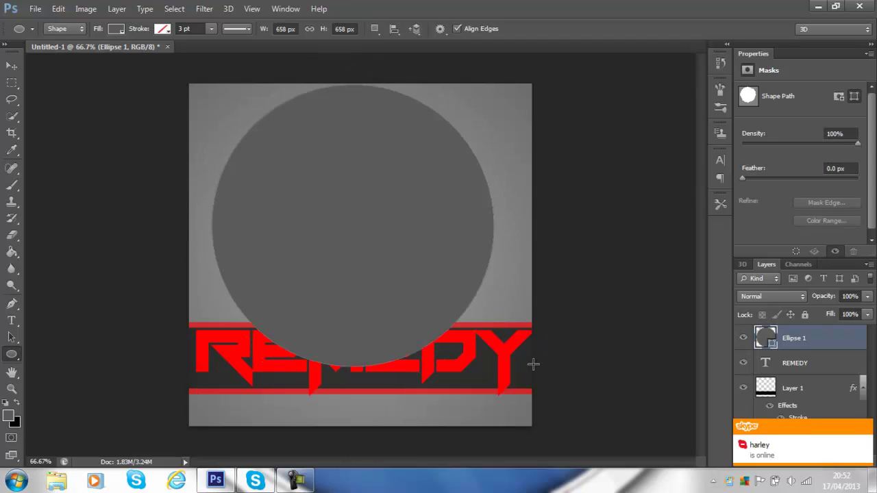
click(11, 67)
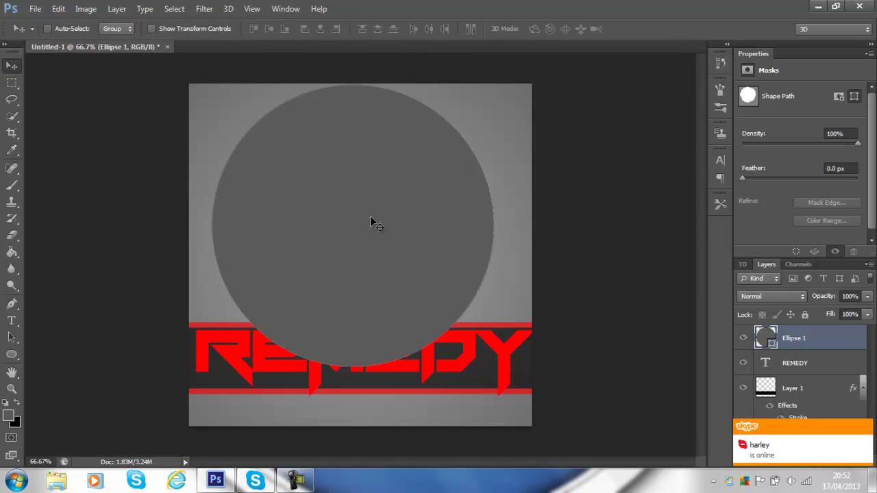
drag(370, 217, 375, 222)
- Shrink and raise the circle with Free Transform, then move Ellipse 1 beneath Layer 1
click(150, 28)
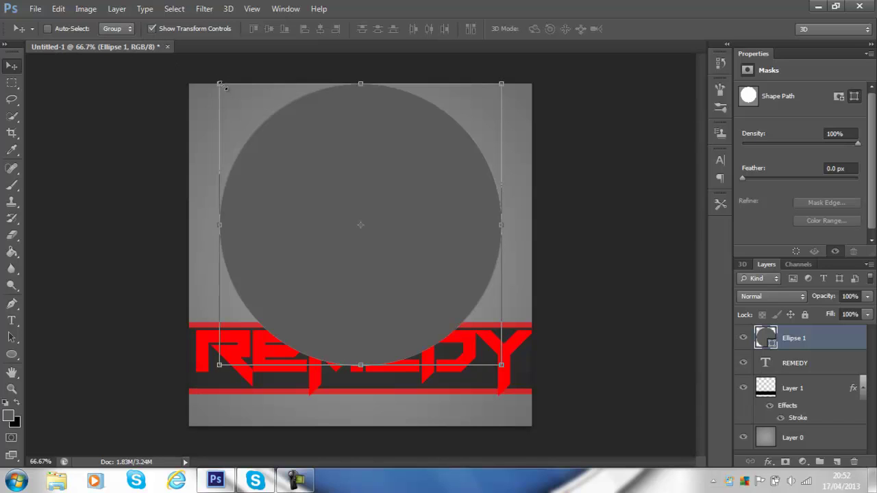
drag(221, 86, 230, 102)
drag(329, 179, 333, 167)
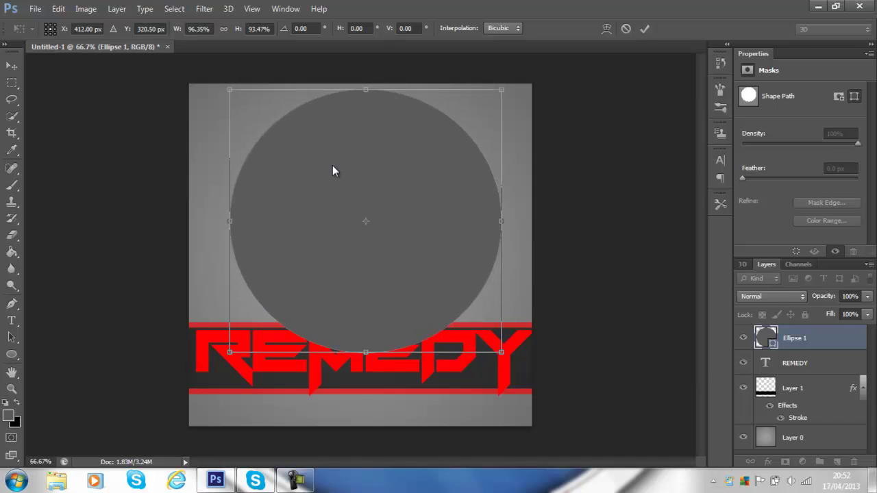
key(Return)
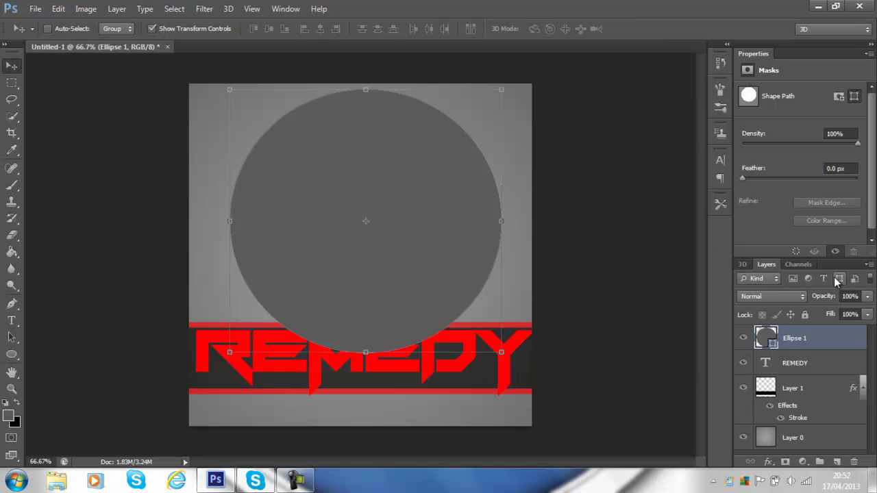
drag(837, 337, 839, 411)
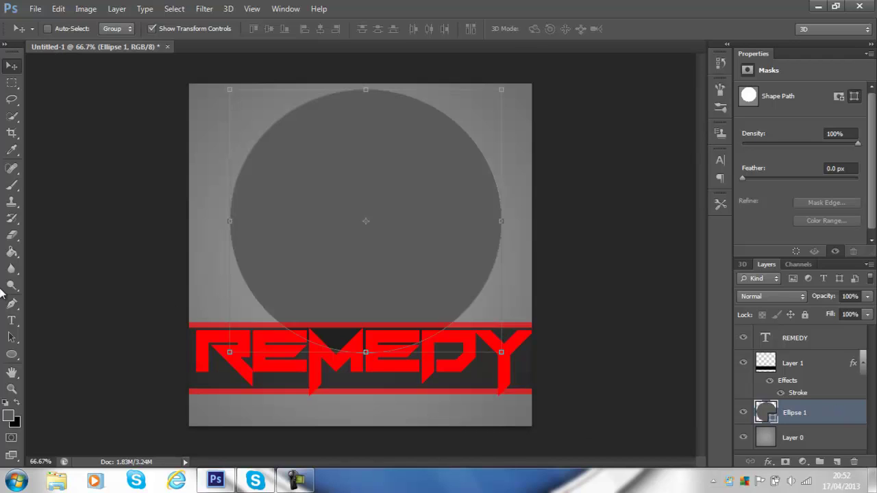
click(13, 321)
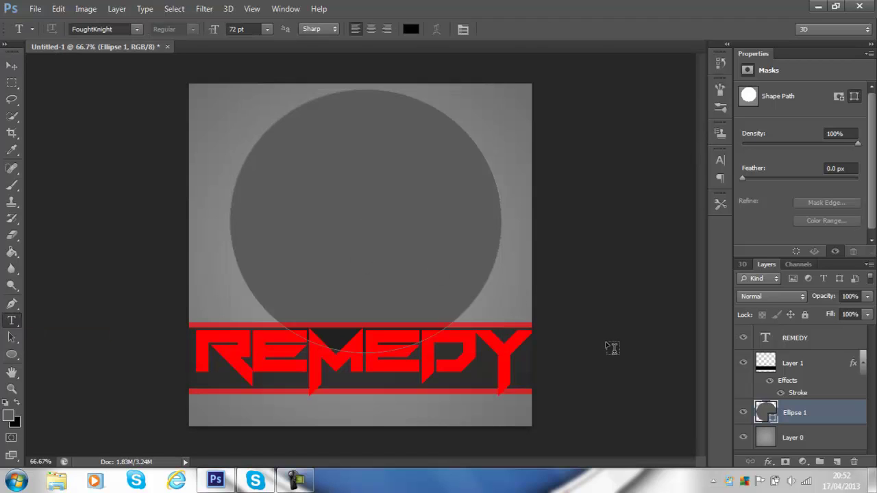
- Add a new layer above REMEDY and type a red 'R' in the circle's middle
click(841, 348)
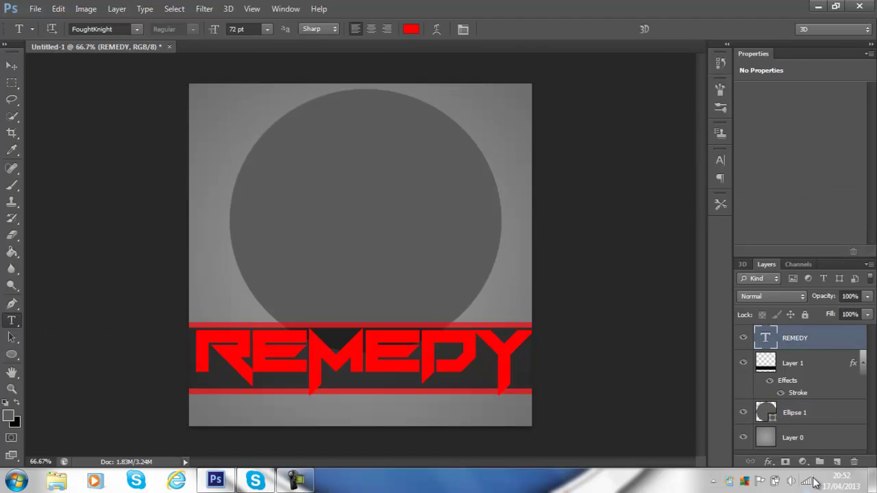
click(837, 463)
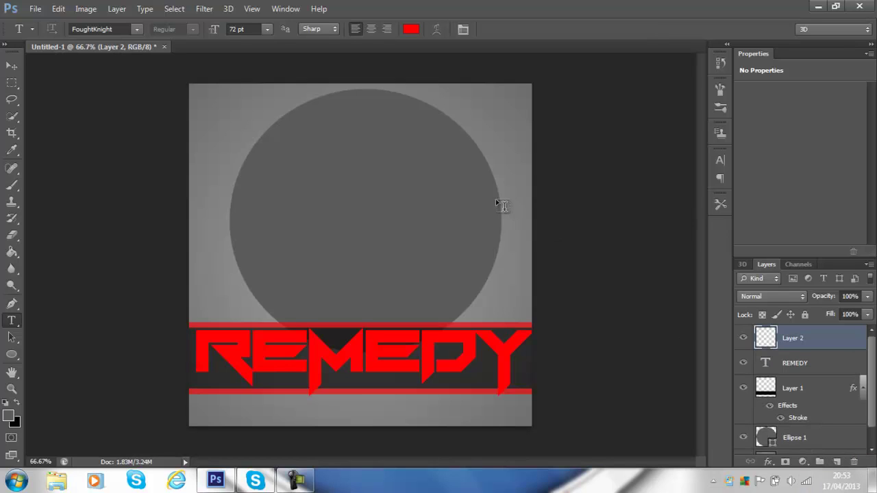
click(330, 254)
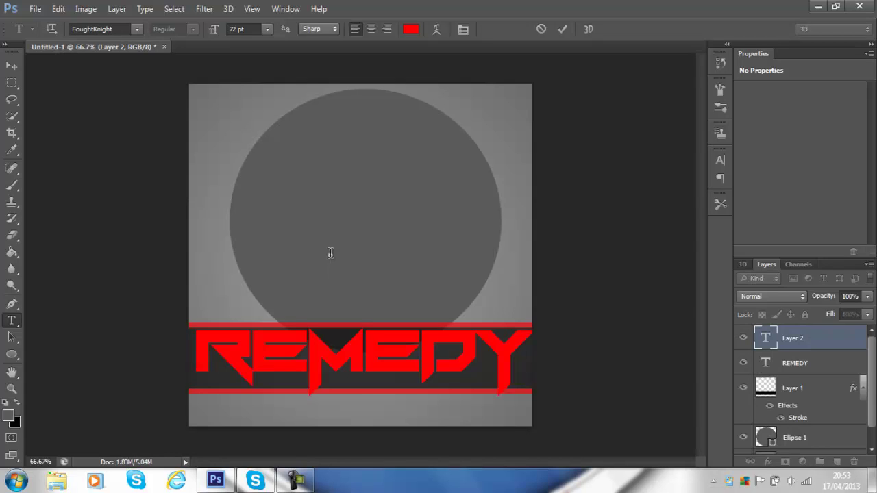
text(R)
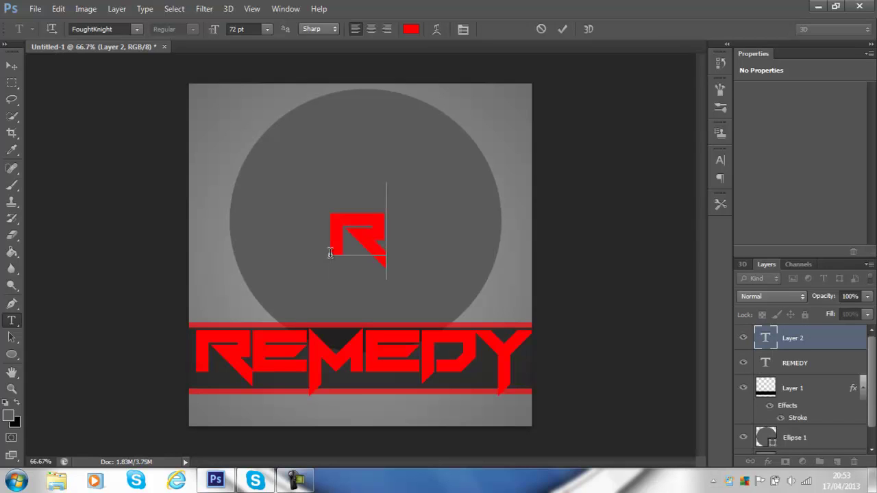
- Scale the R up greatly and center it over the grey circle, its point reaching the bar
click(12, 66)
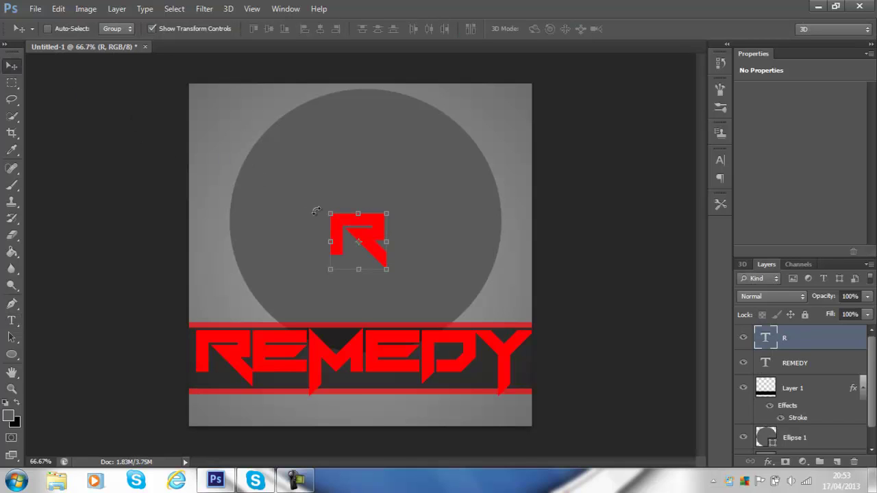
drag(328, 211, 243, 70)
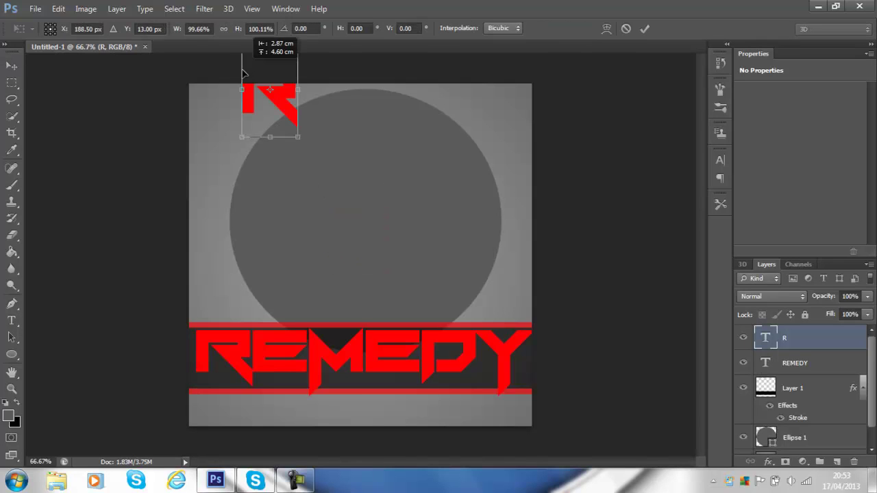
drag(297, 137, 449, 327)
drag(410, 251, 433, 262)
key(Return)
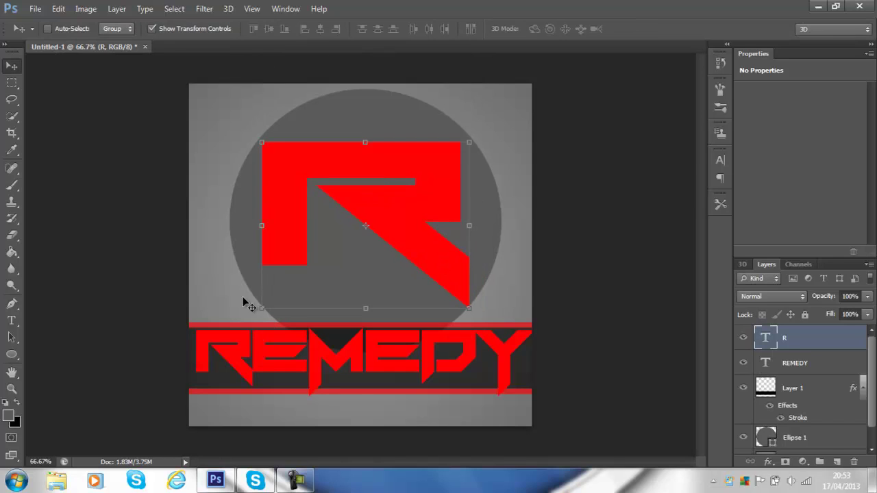
click(15, 234)
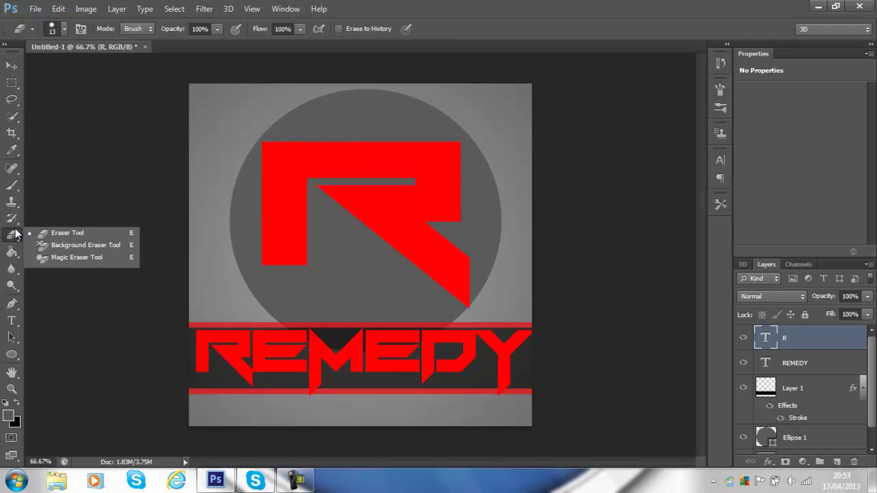
- Rasterize the R text layer and give the Background Eraser a 126 px brush
click(81, 245)
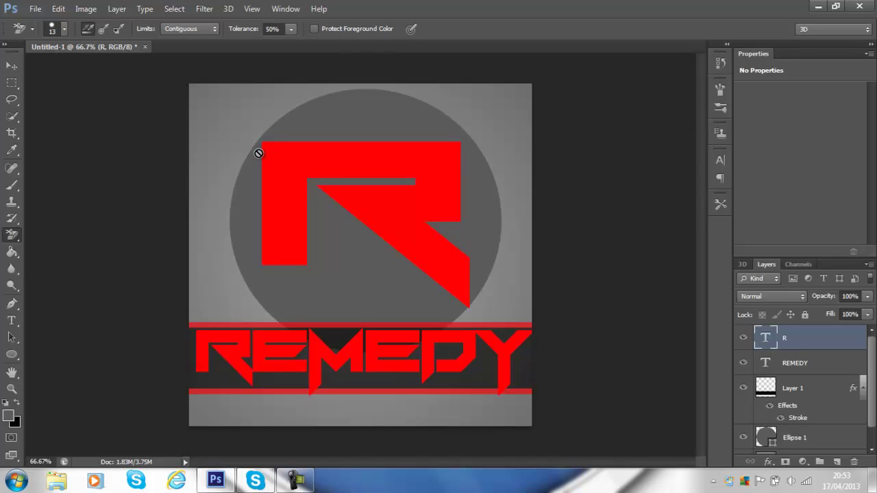
right_click(824, 344)
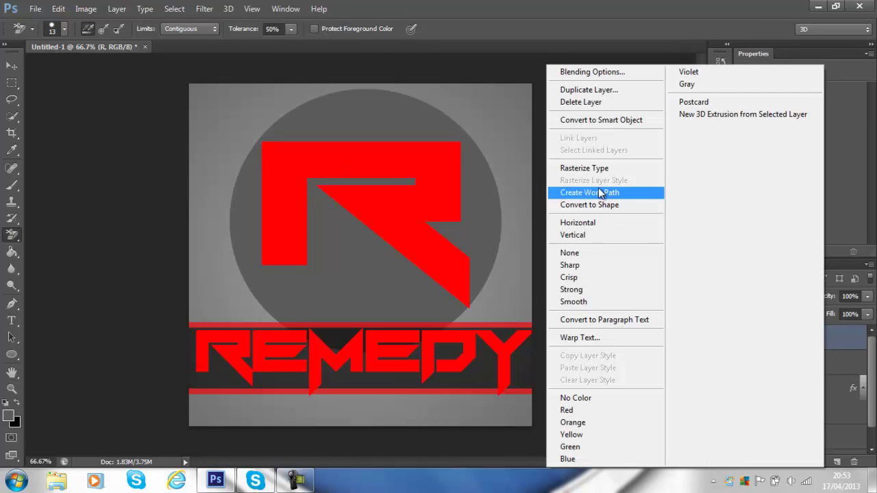
click(589, 170)
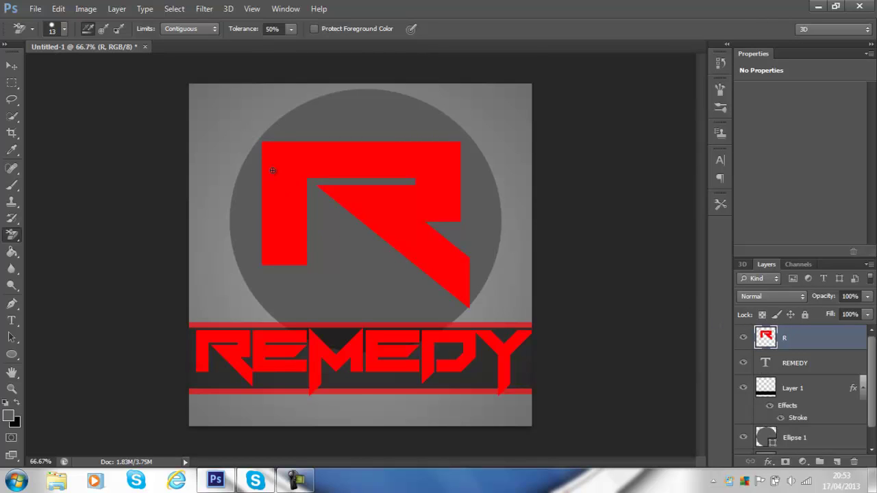
click(64, 29)
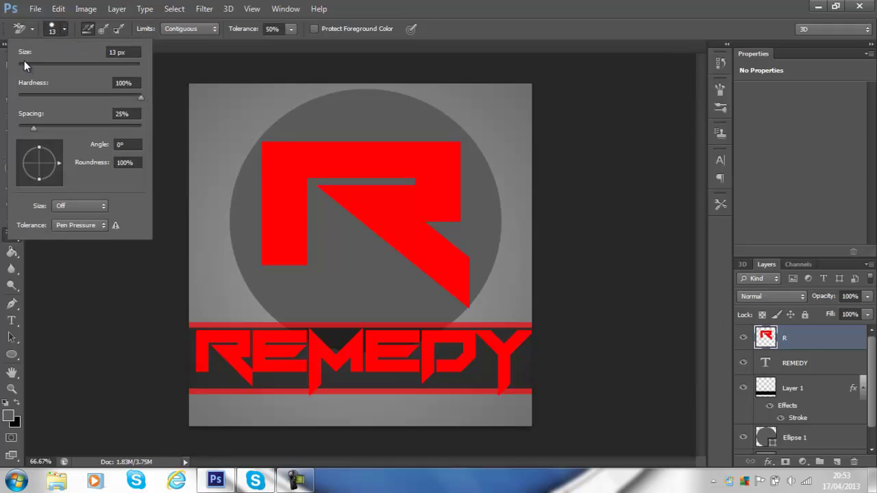
drag(24, 65, 87, 74)
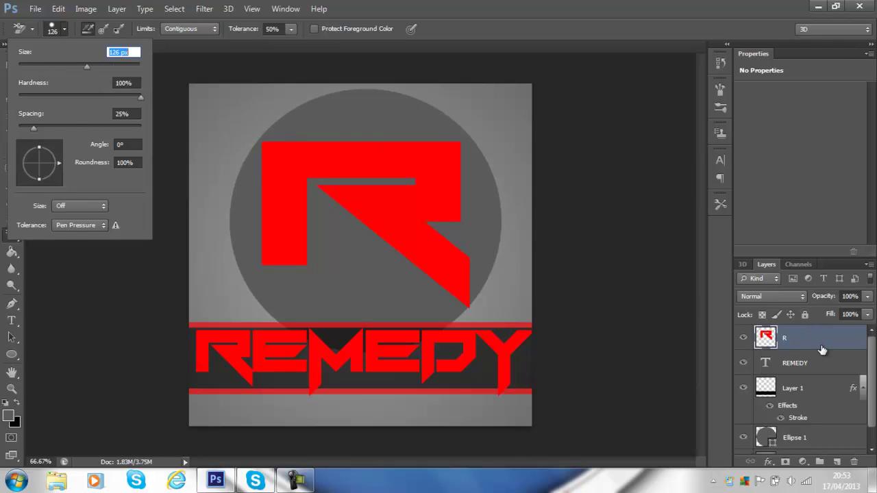
key(Return)
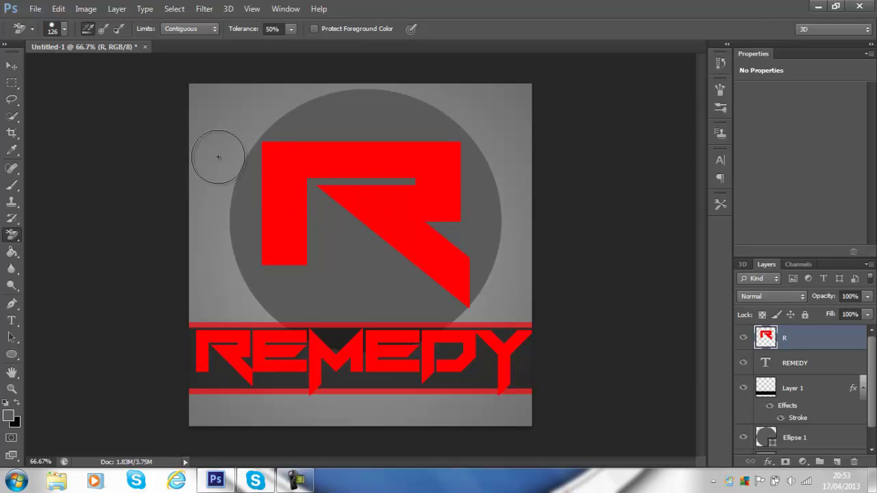
- Erase rounded chunks down the R's left stem, from top corner to lower stem
click(276, 150)
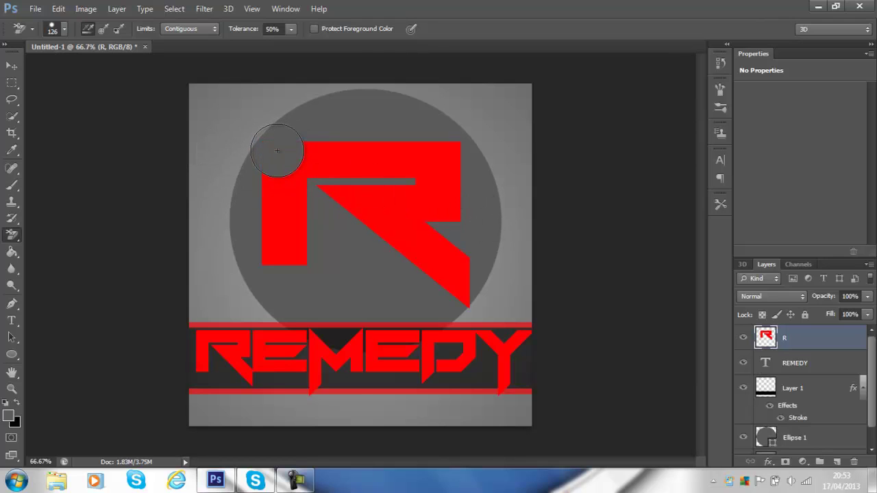
click(277, 195)
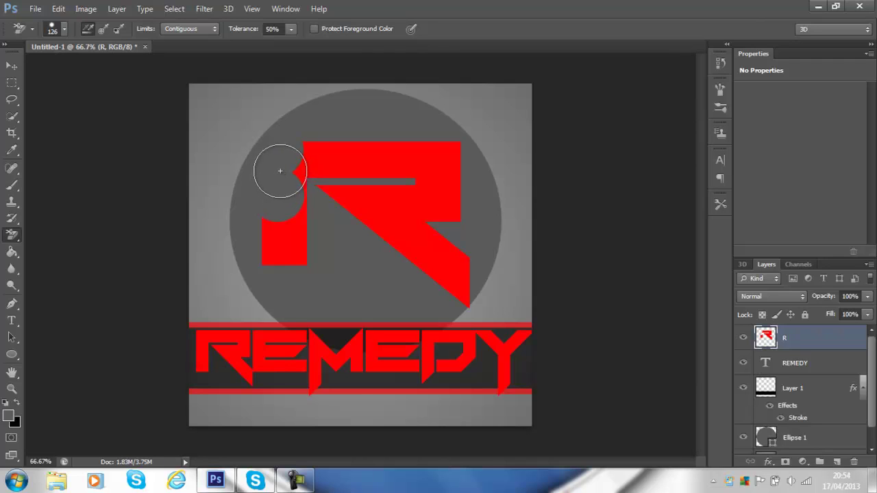
click(267, 240)
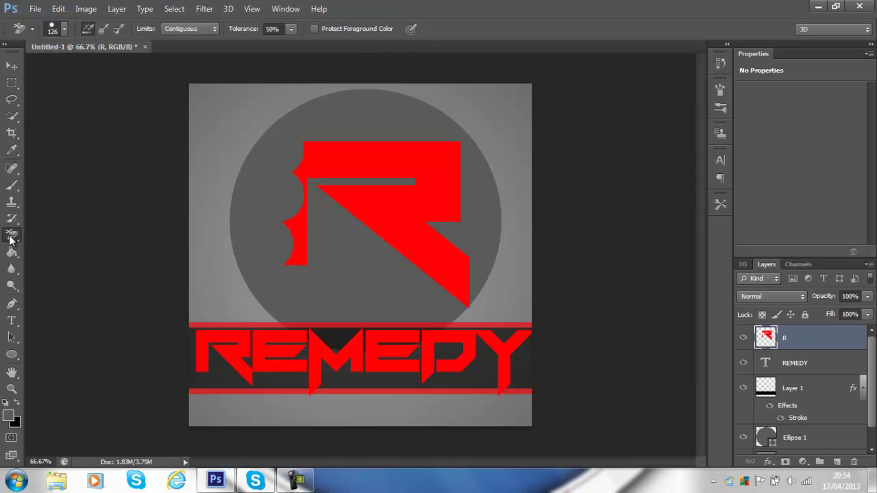
right_click(10, 237)
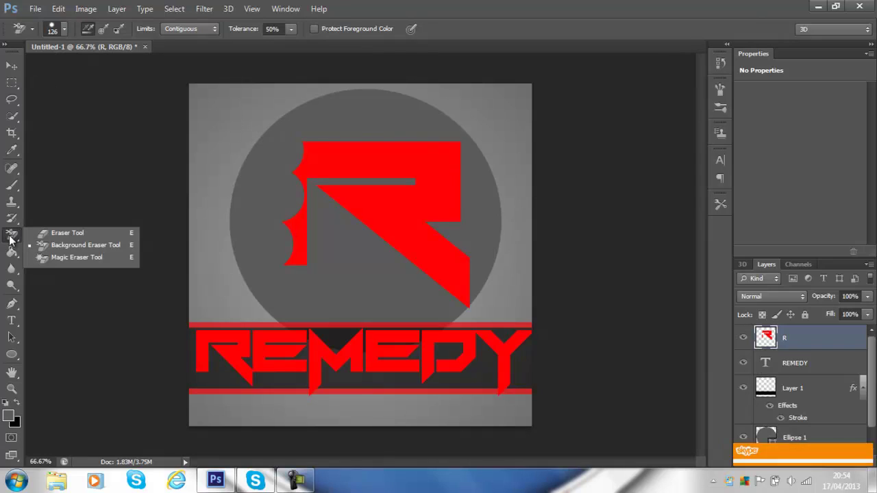
- With the standard Eraser at 100% zoom, wipe away the leftover red bits of the R's stem
click(45, 233)
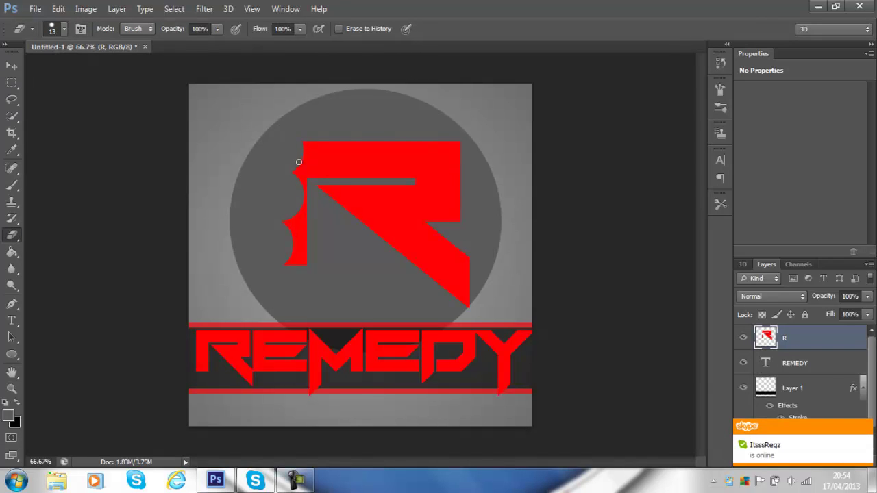
drag(298, 162, 299, 210)
mouse_move(294, 165)
mouse_down()
mouse_move(294, 264)
mouse_move(284, 210)
mouse_move(296, 258)
mouse_up()
key(ctrl+plus)
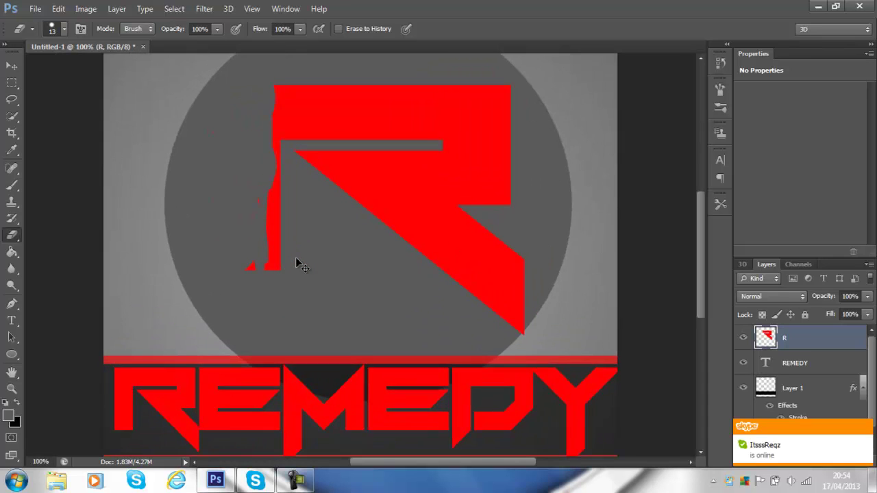
drag(258, 260, 249, 270)
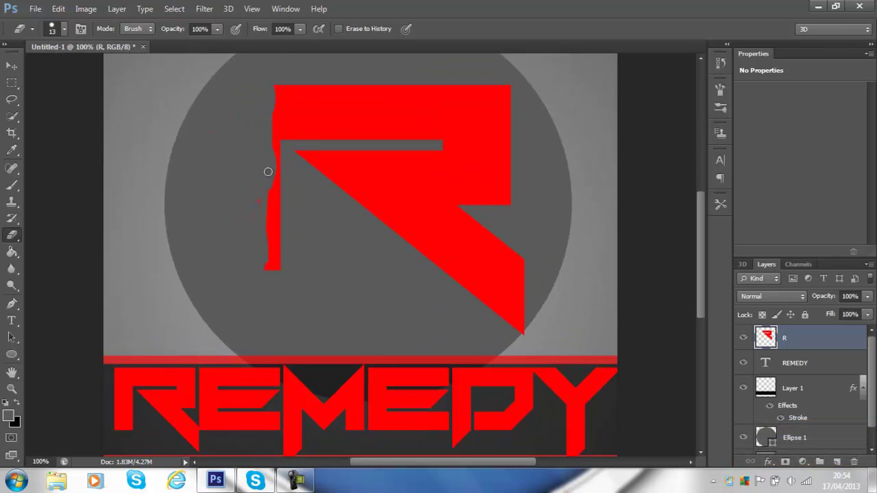
mouse_move(270, 88)
mouse_down()
mouse_move(276, 84)
mouse_move(276, 186)
mouse_up()
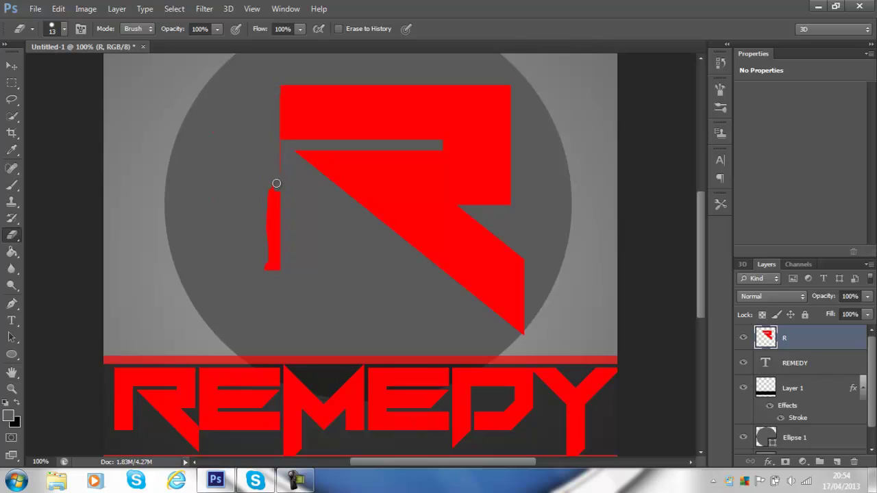
mouse_move(276, 219)
mouse_down()
mouse_move(273, 311)
mouse_move(265, 216)
mouse_move(275, 160)
mouse_move(275, 284)
mouse_move(269, 231)
mouse_move(285, 274)
mouse_move(282, 159)
mouse_up()
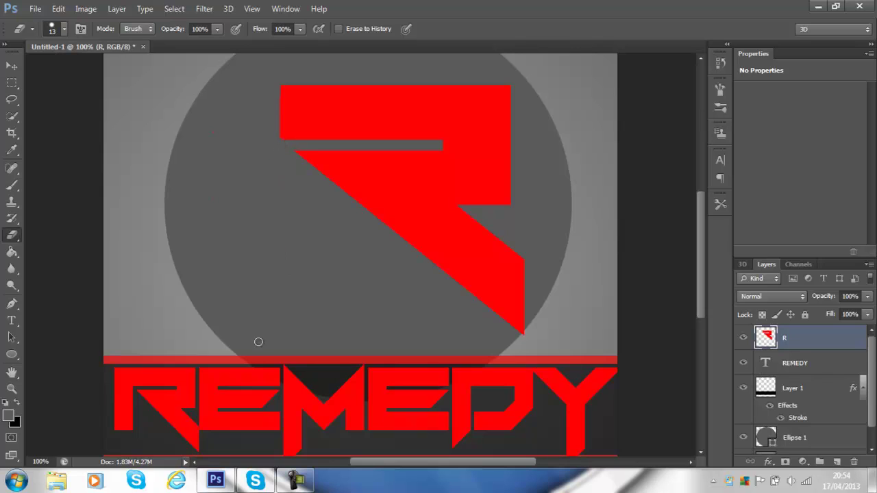
right_click(8, 238)
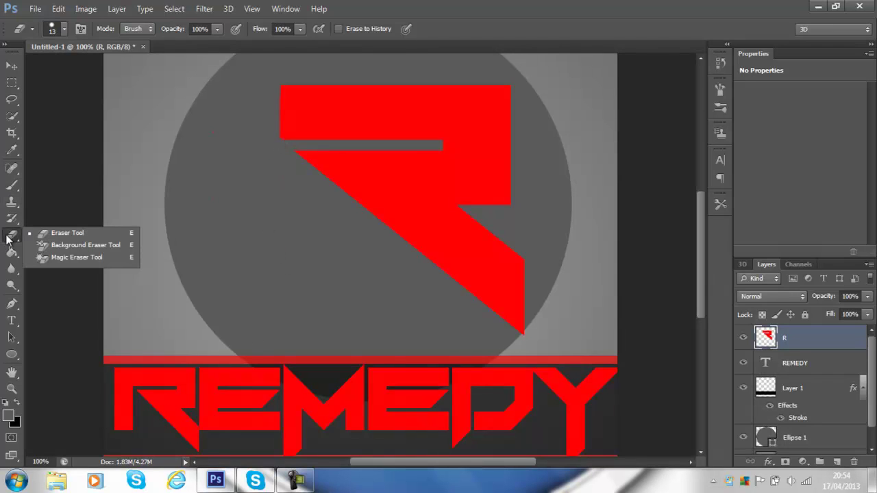
click(50, 244)
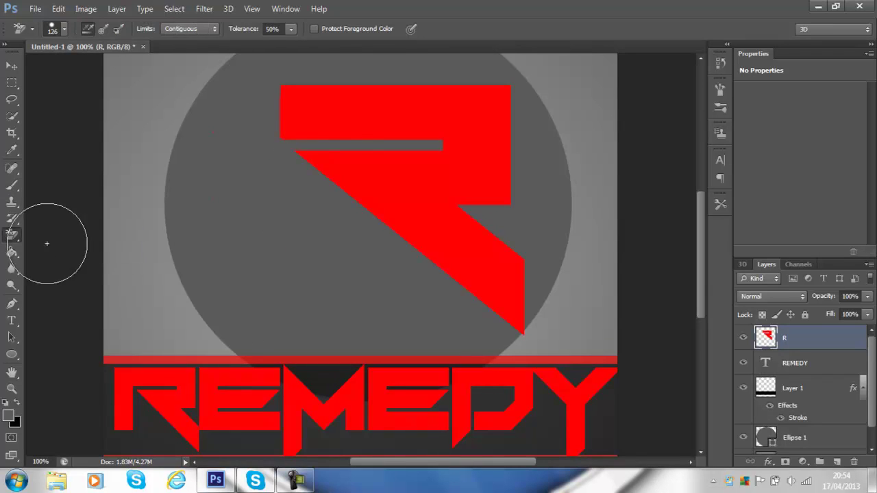
click(281, 113)
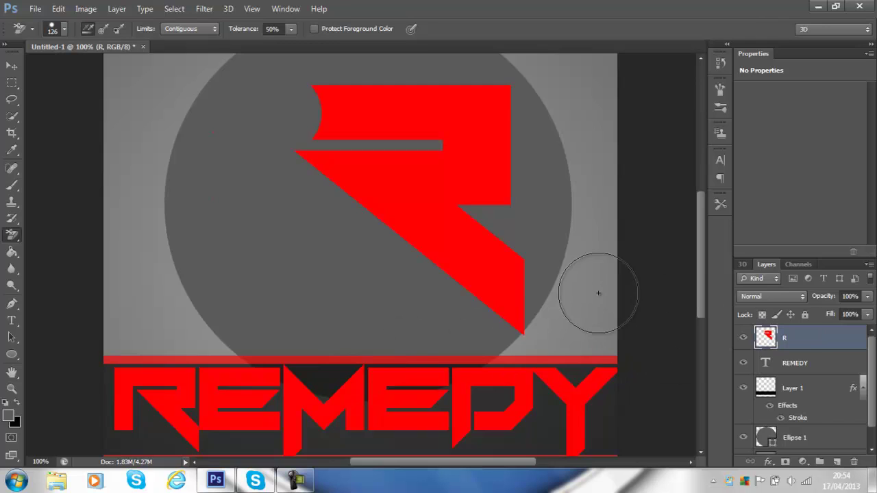
key(ctrl+minus)
key(ctrl+minus)
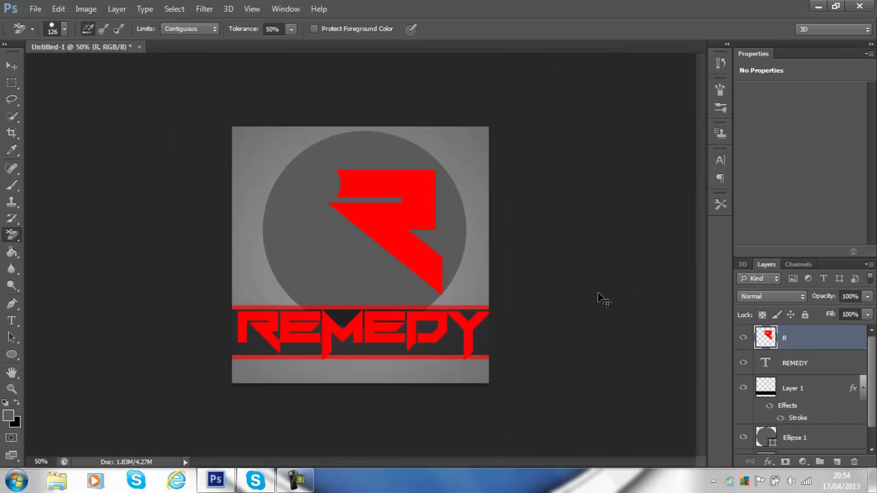
key(ctrl+plus)
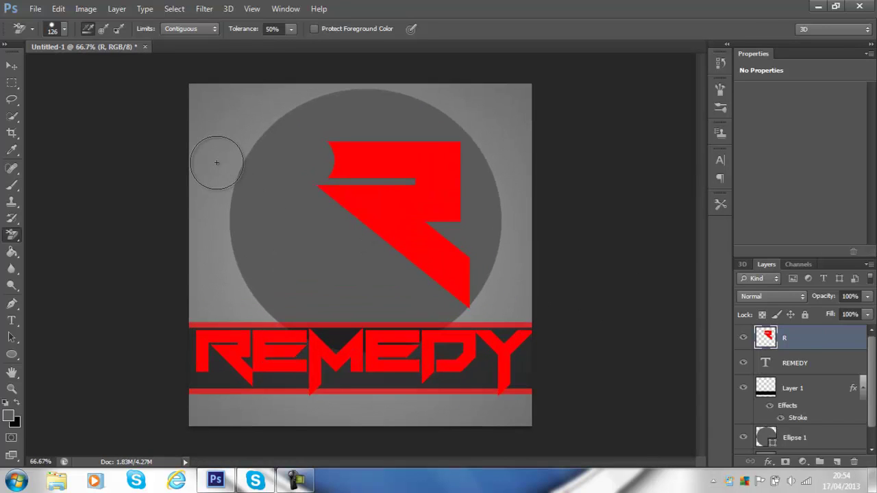
key(ctrl+z)
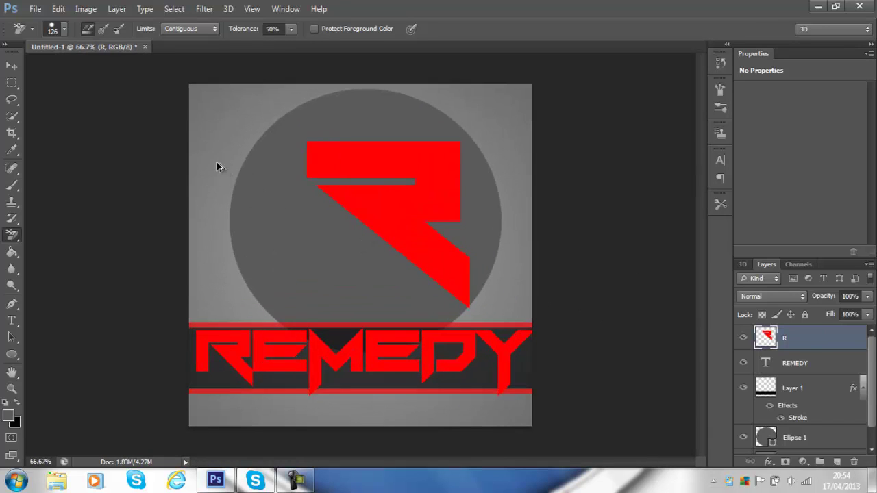
- Shift the R emblem about 45 px left, then select Layer 1 with the REMEDY bar
click(11, 66)
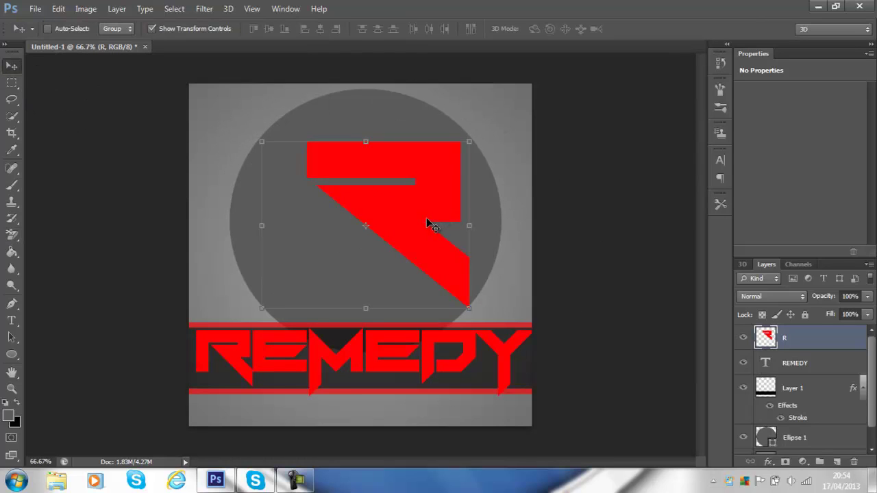
drag(426, 219, 404, 221)
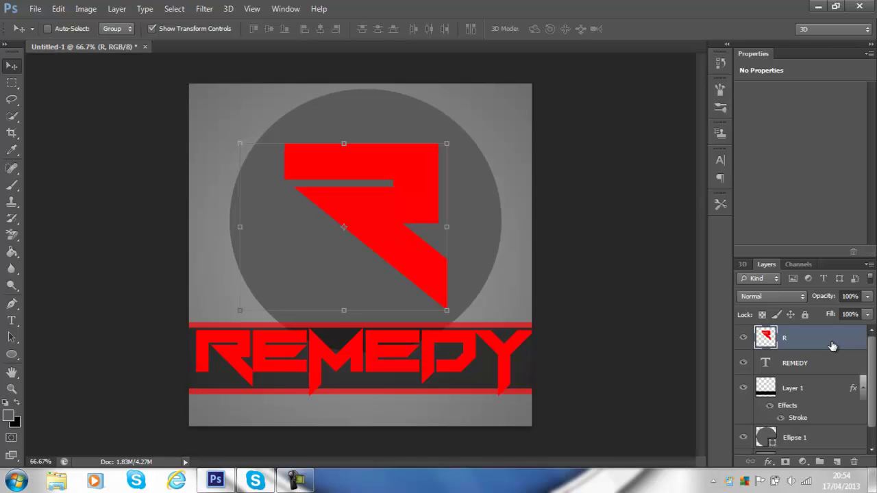
click(817, 404)
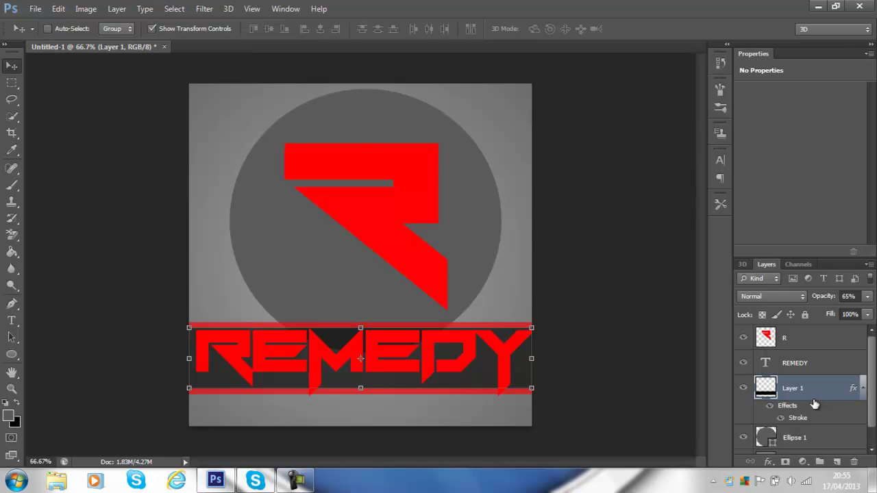
mouse_move(308, 484)
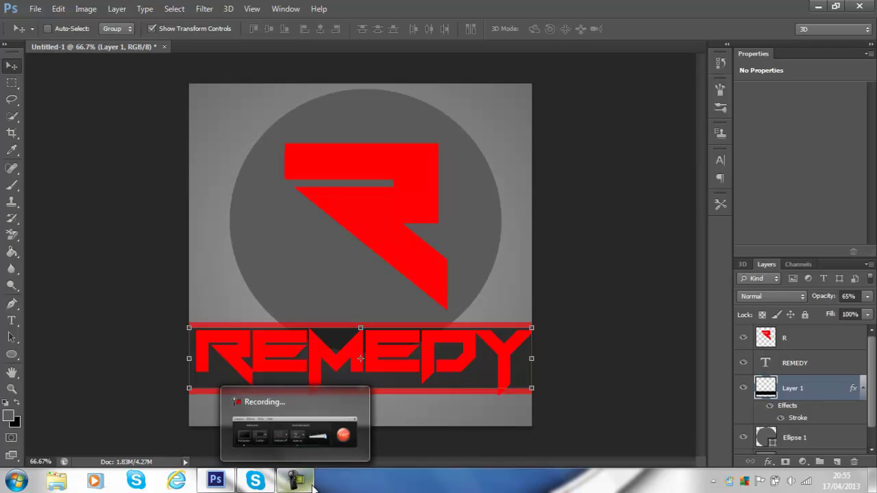